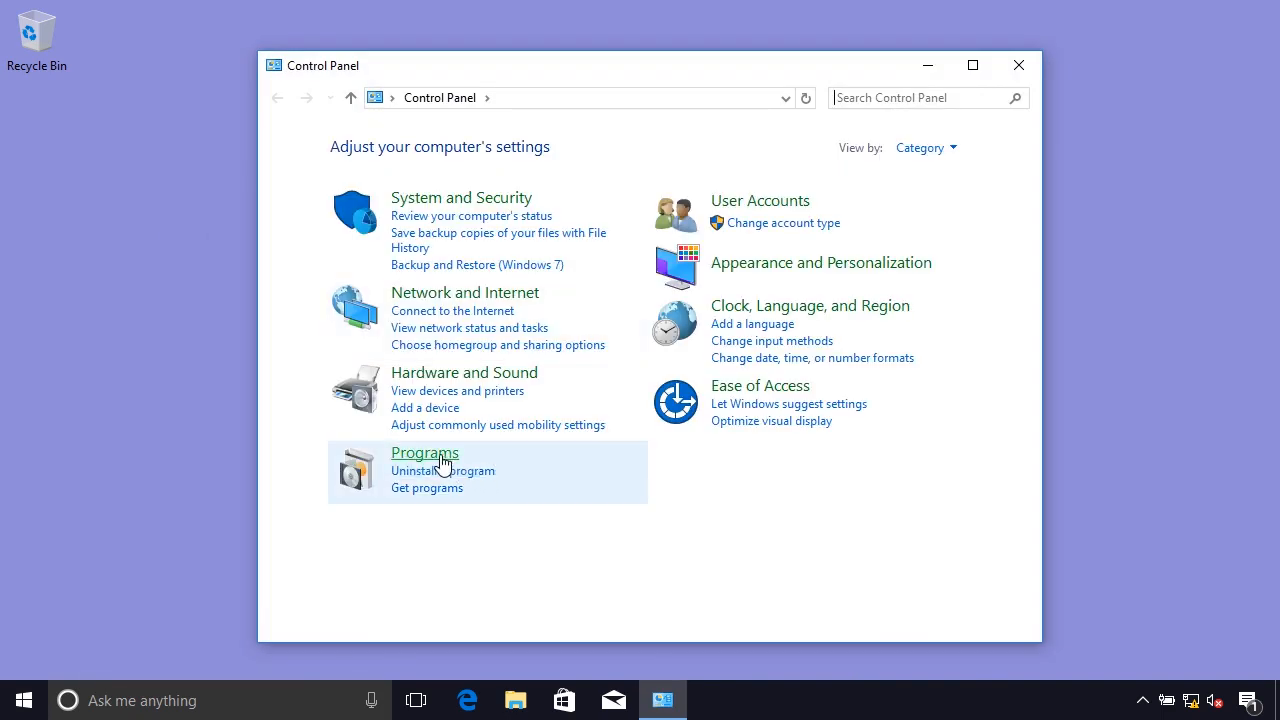
Check in Programs and Features which programs are available to install from the network, and close the Control Panel.
click(436, 454)
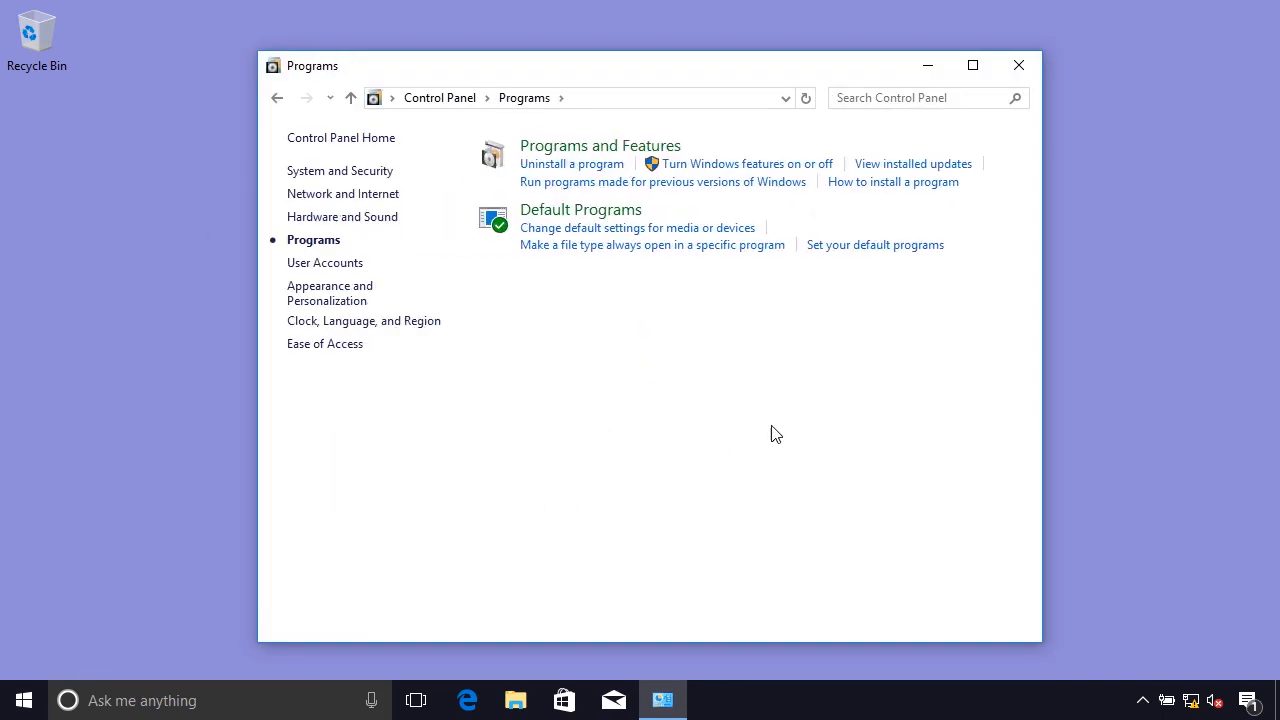
click(628, 150)
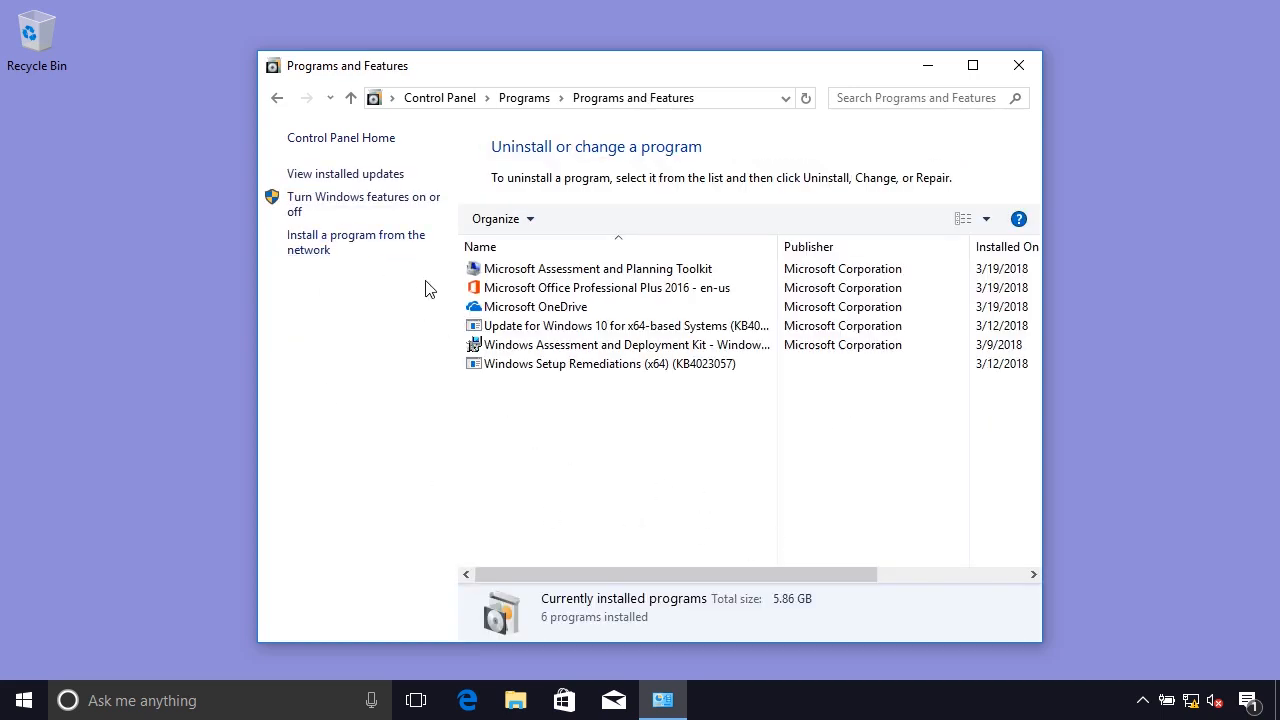
click(377, 244)
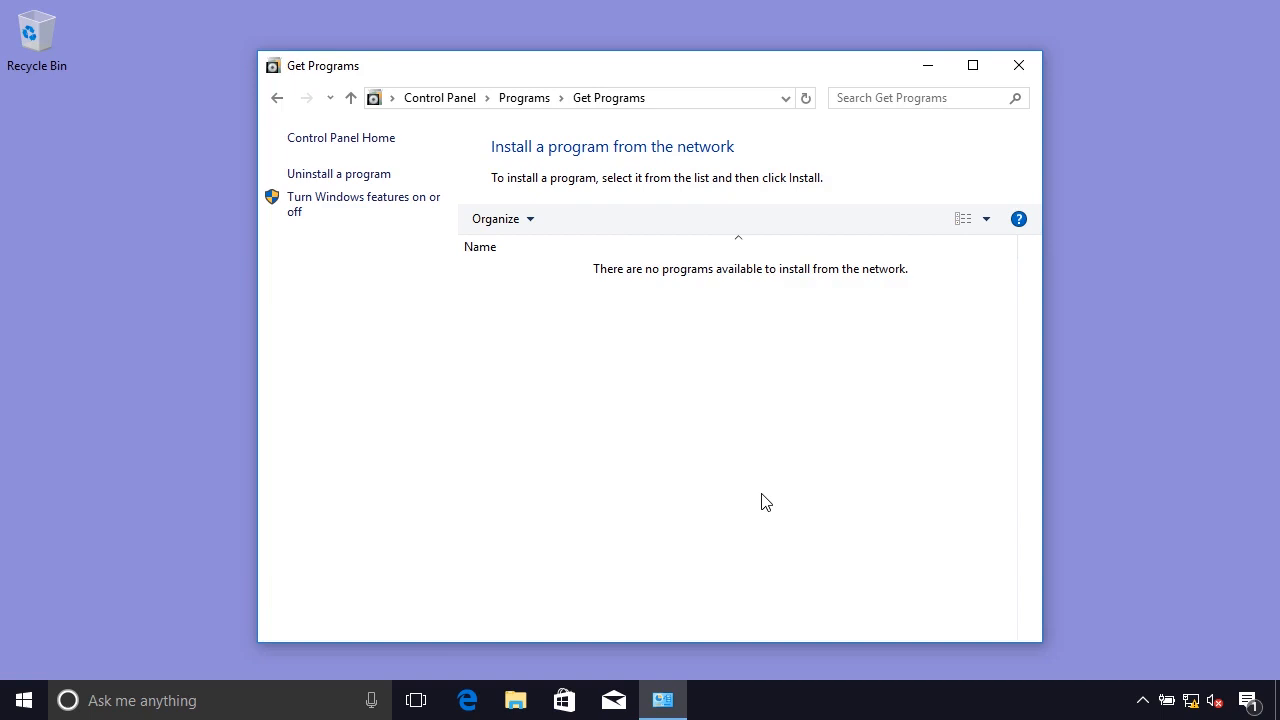
click(1015, 65)
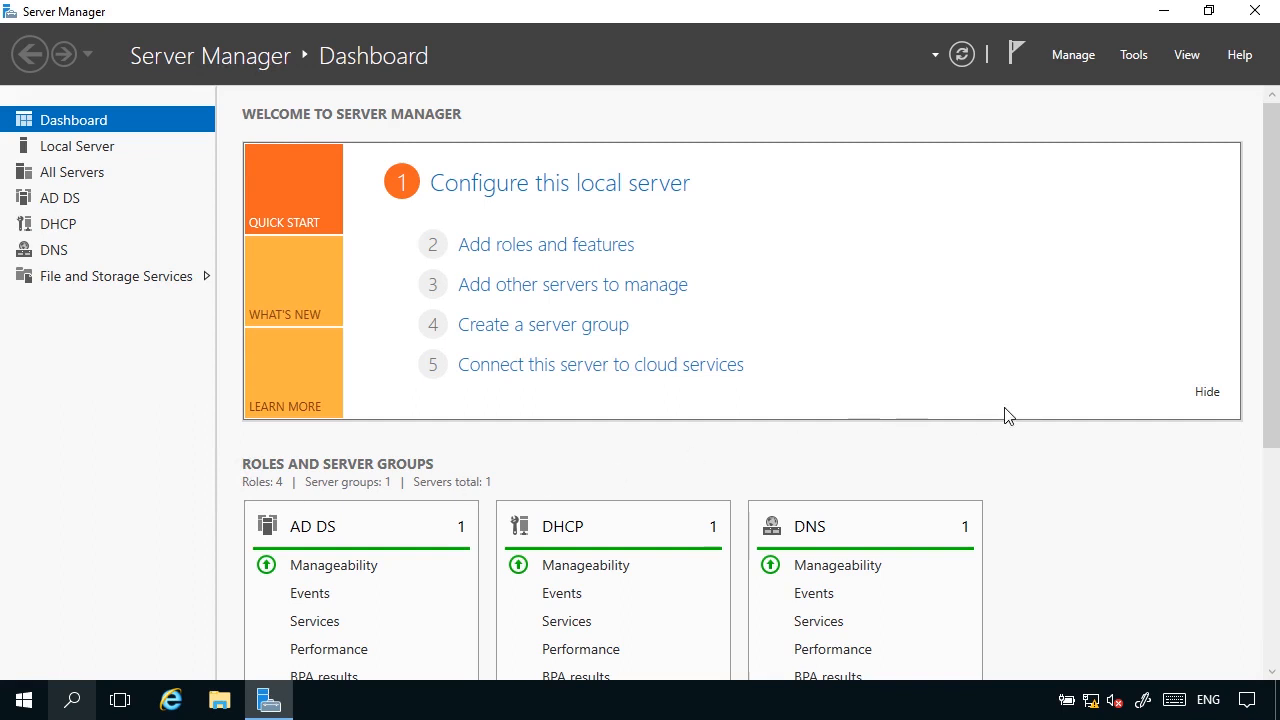
Examine the members of the Sales organizational unit in Active Directory Users and Computers, widening the Name column, and close the console.
click(1131, 58)
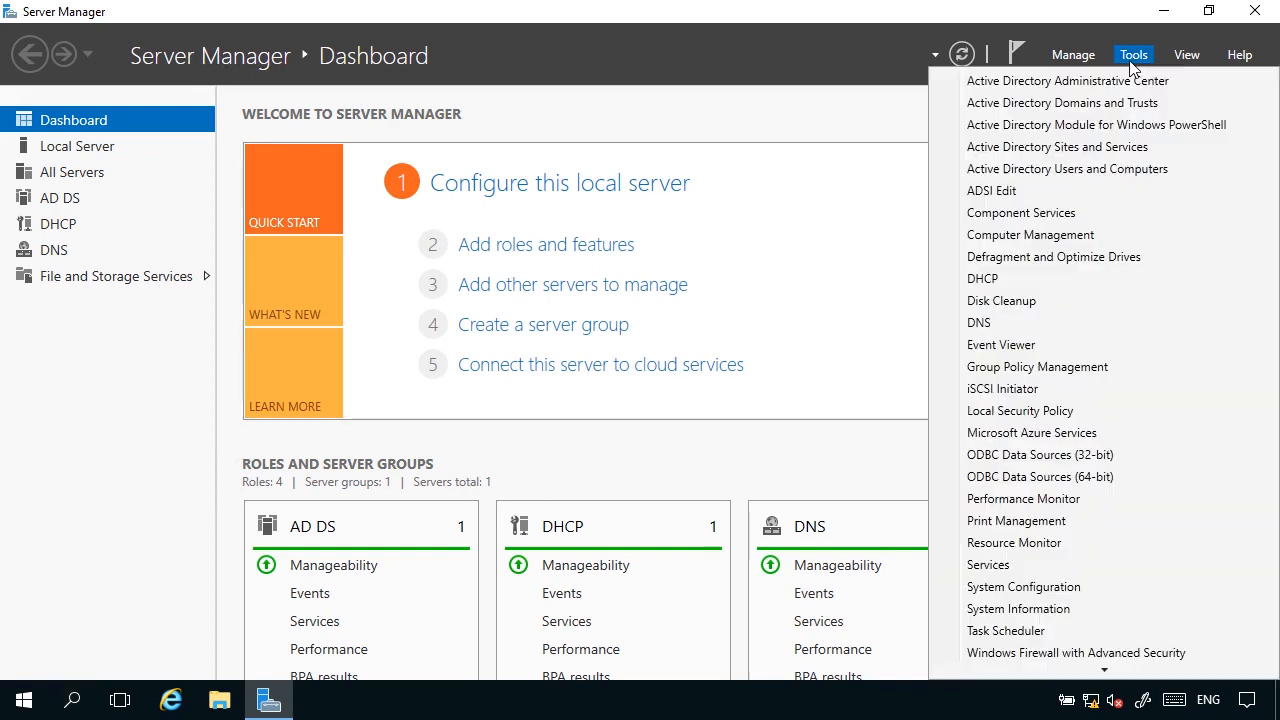
click(1085, 170)
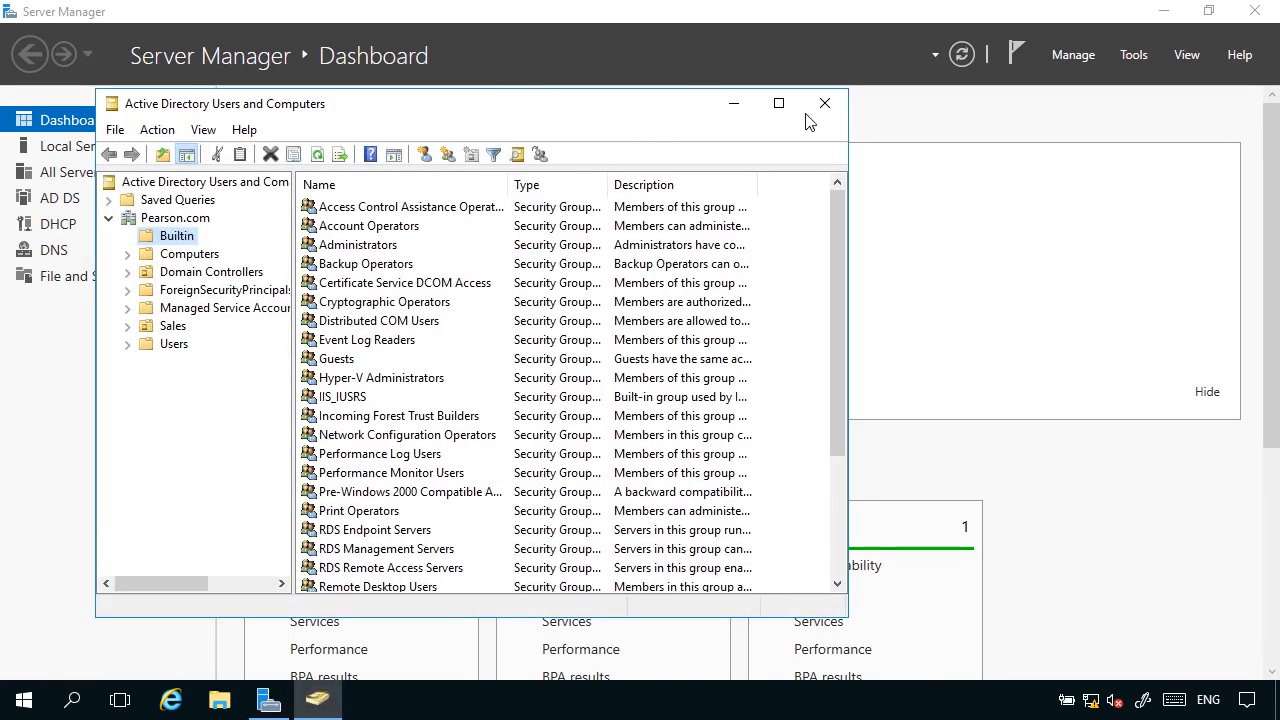
click(778, 102)
click(76, 232)
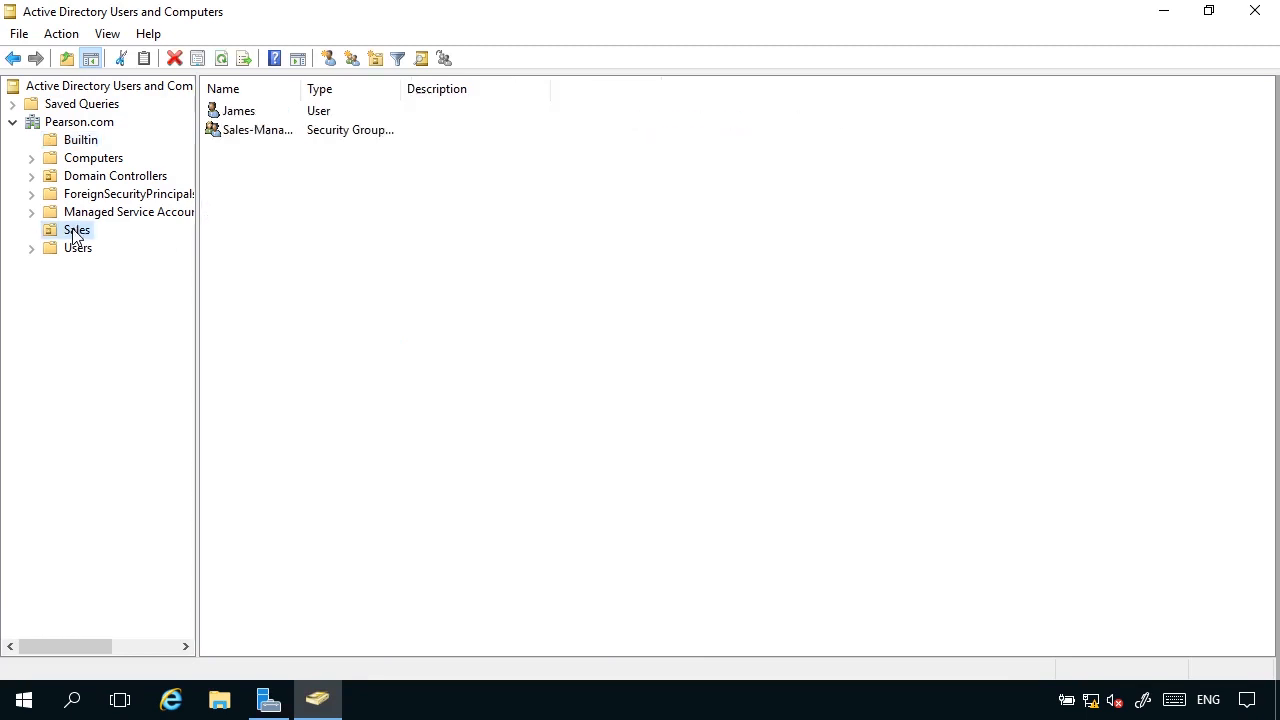
drag(298, 89, 451, 95)
click(240, 111)
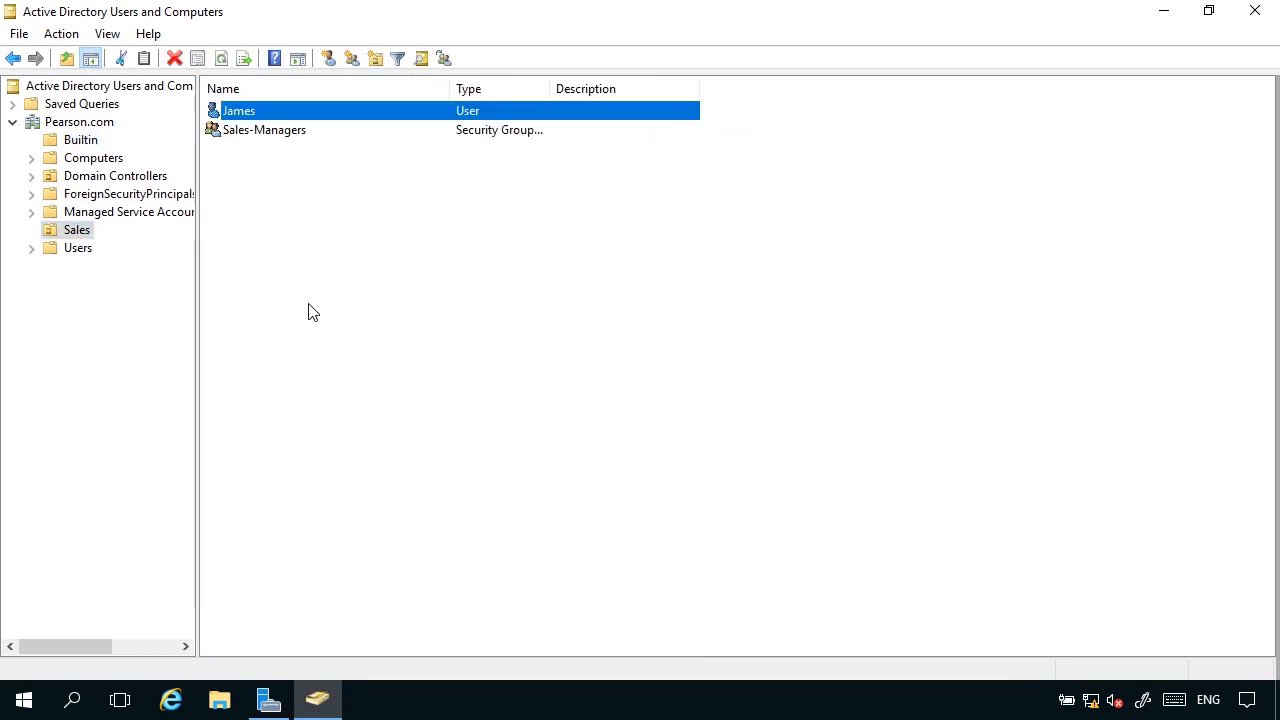
click(113, 383)
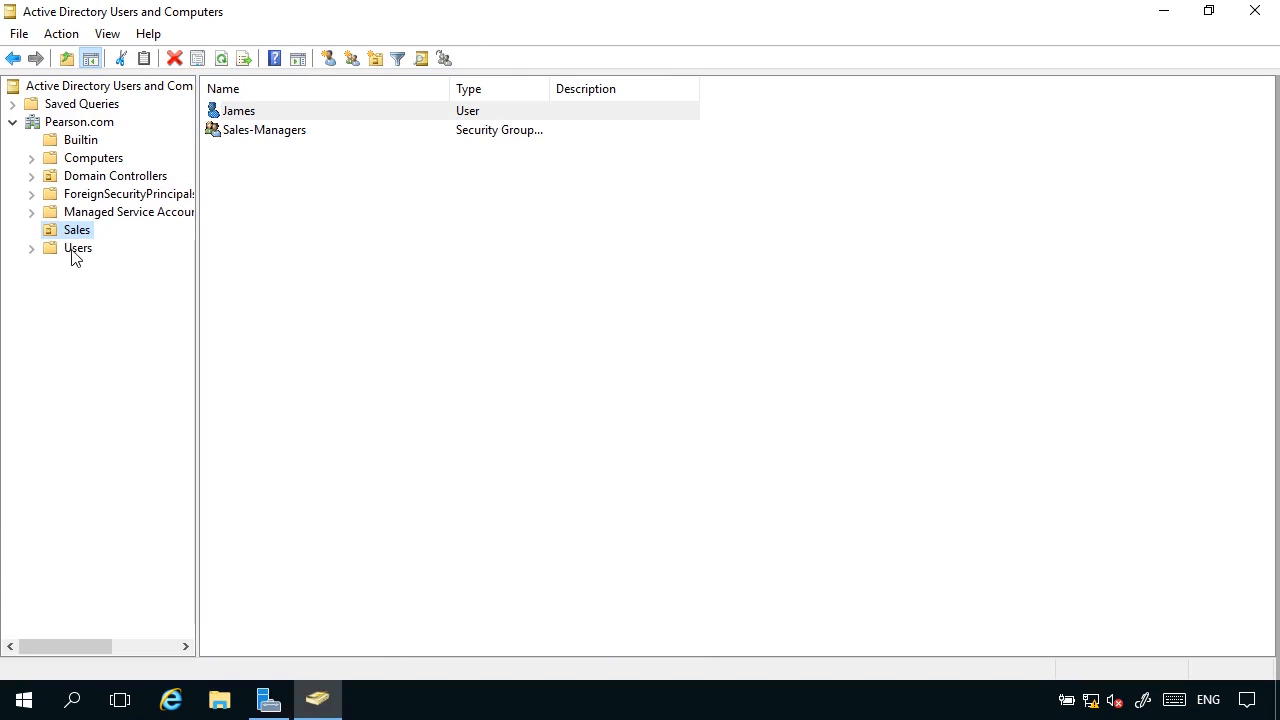
click(1255, 12)
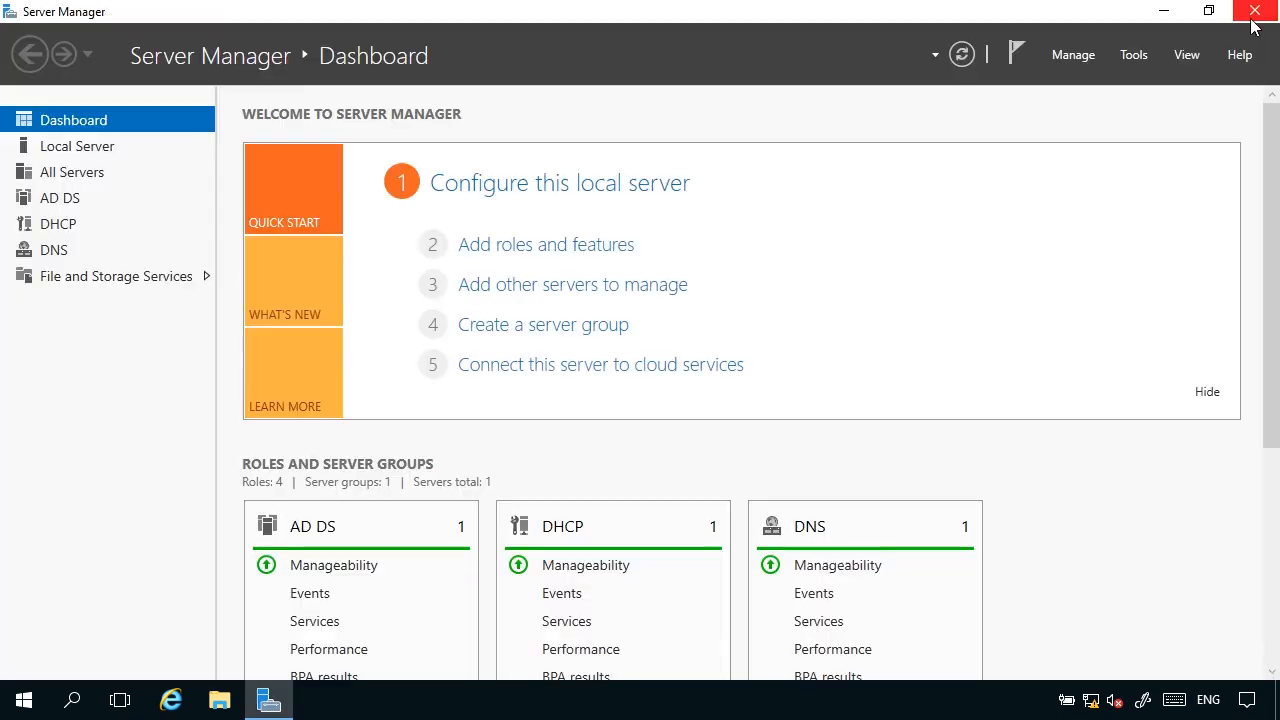
Look through the Apps folder and its Desktop apps subfolder on Local Disk (C:) in File Explorer, and return to the drive's root.
click(215, 713)
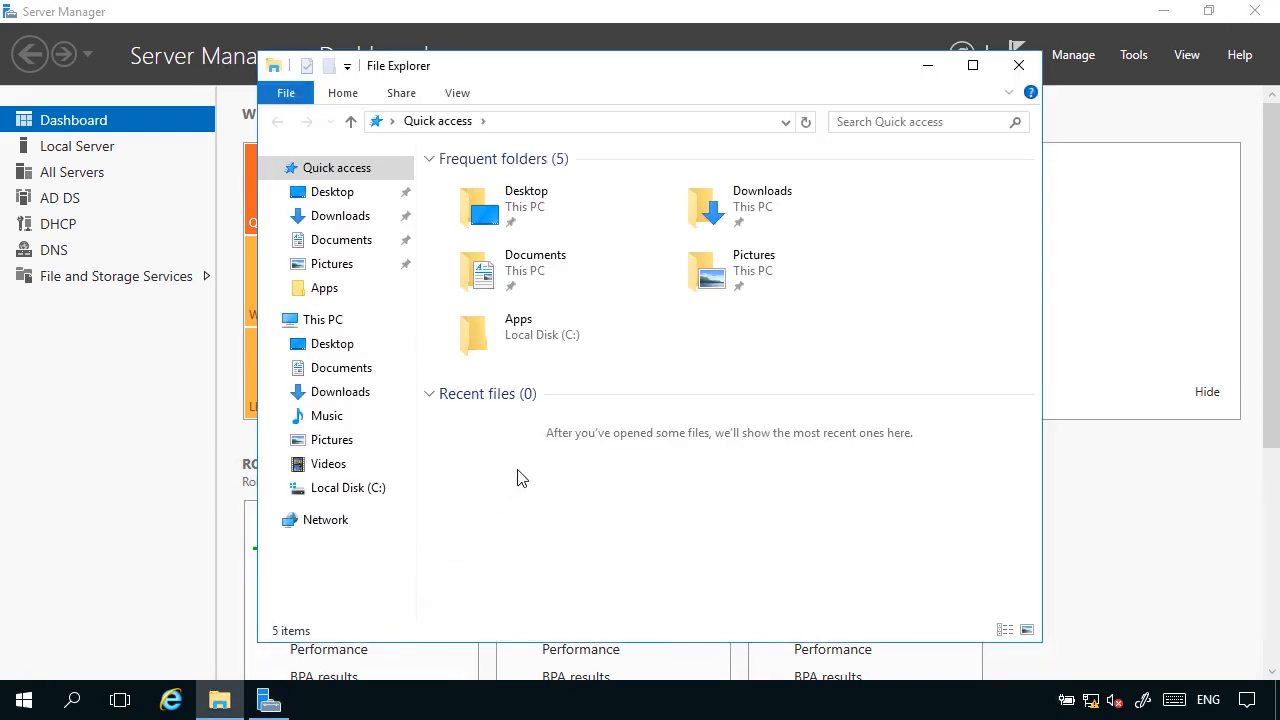
click(371, 490)
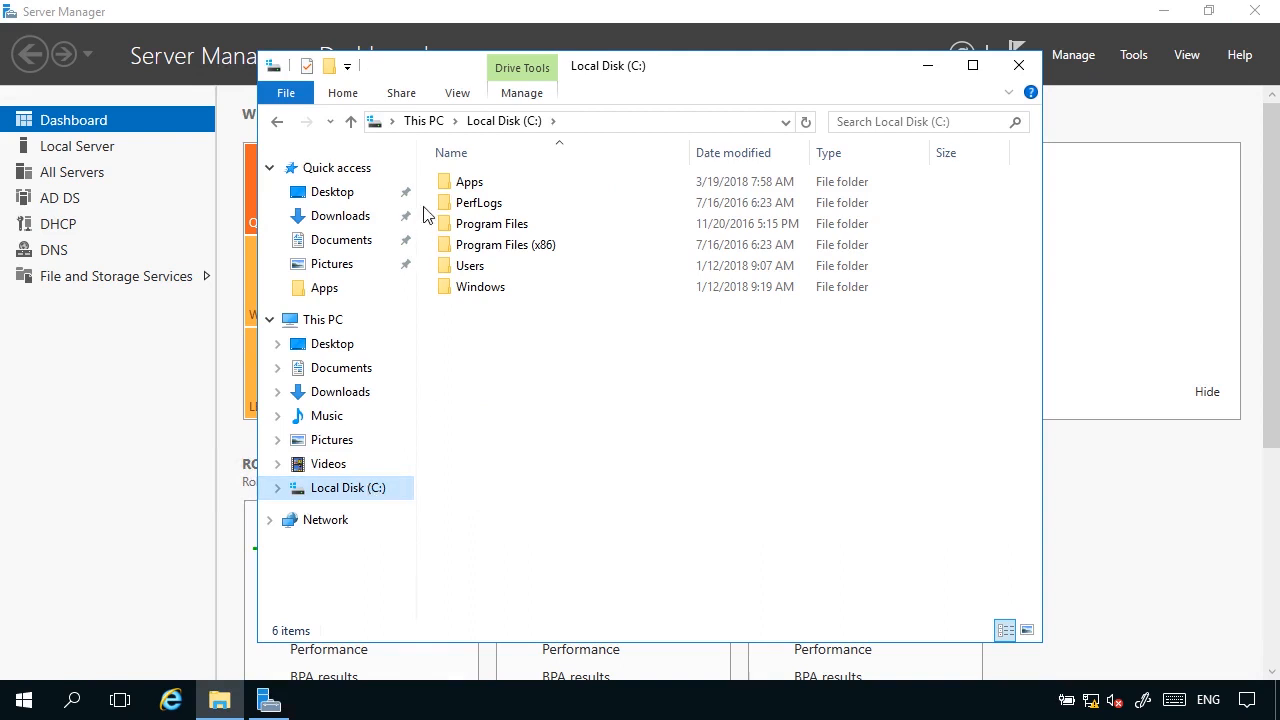
double_click(505, 189)
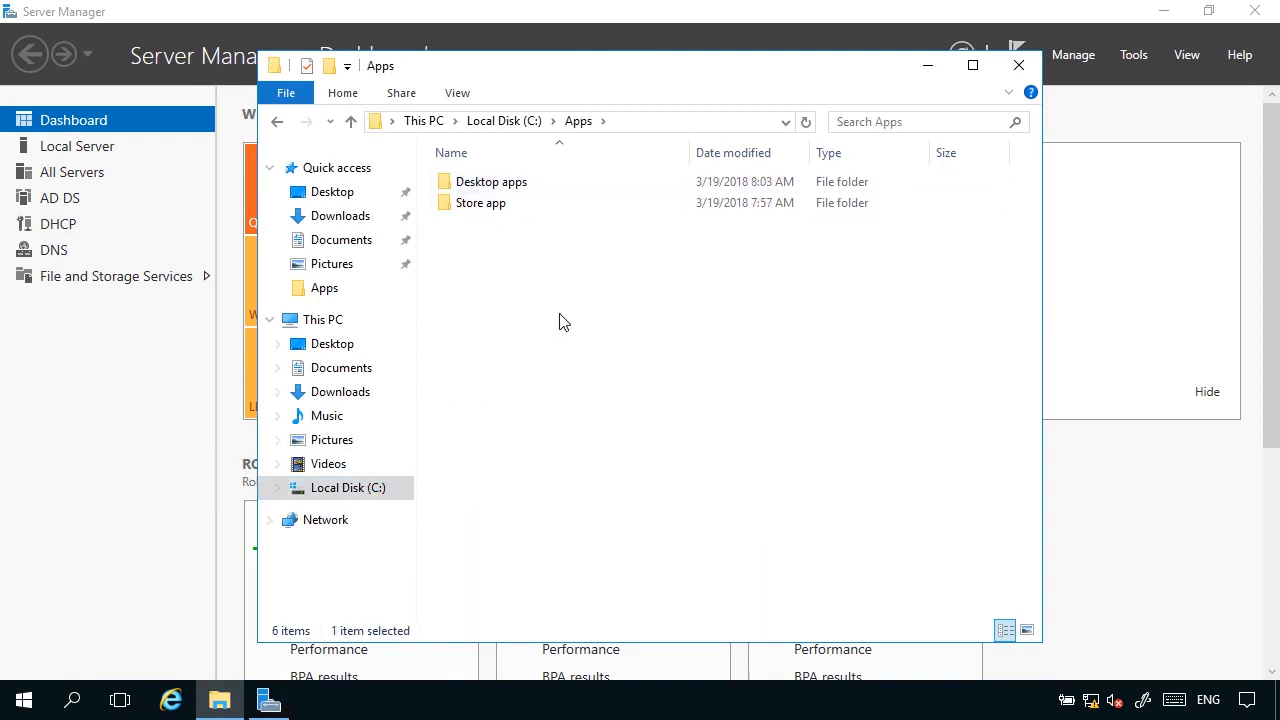
double_click(512, 186)
click(578, 121)
click(522, 121)
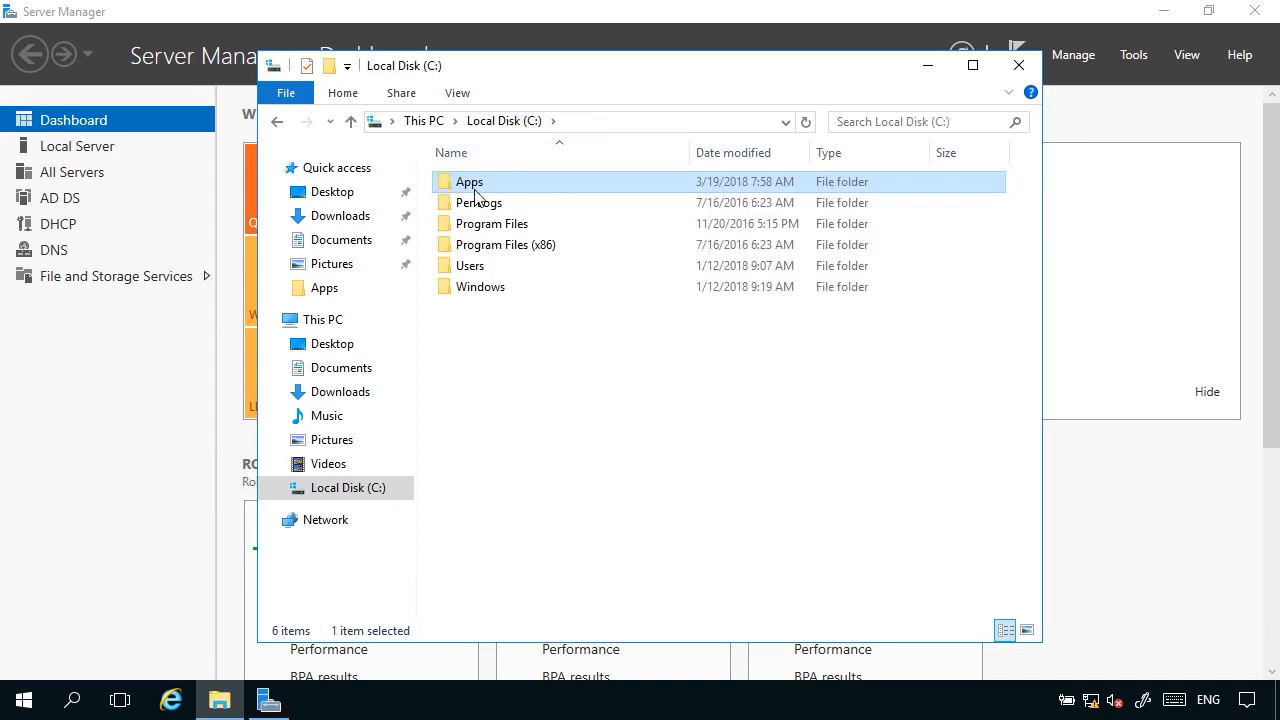
Check the network sharing properties of the Apps folder without changing them, and close File Explorer.
right_click(475, 188)
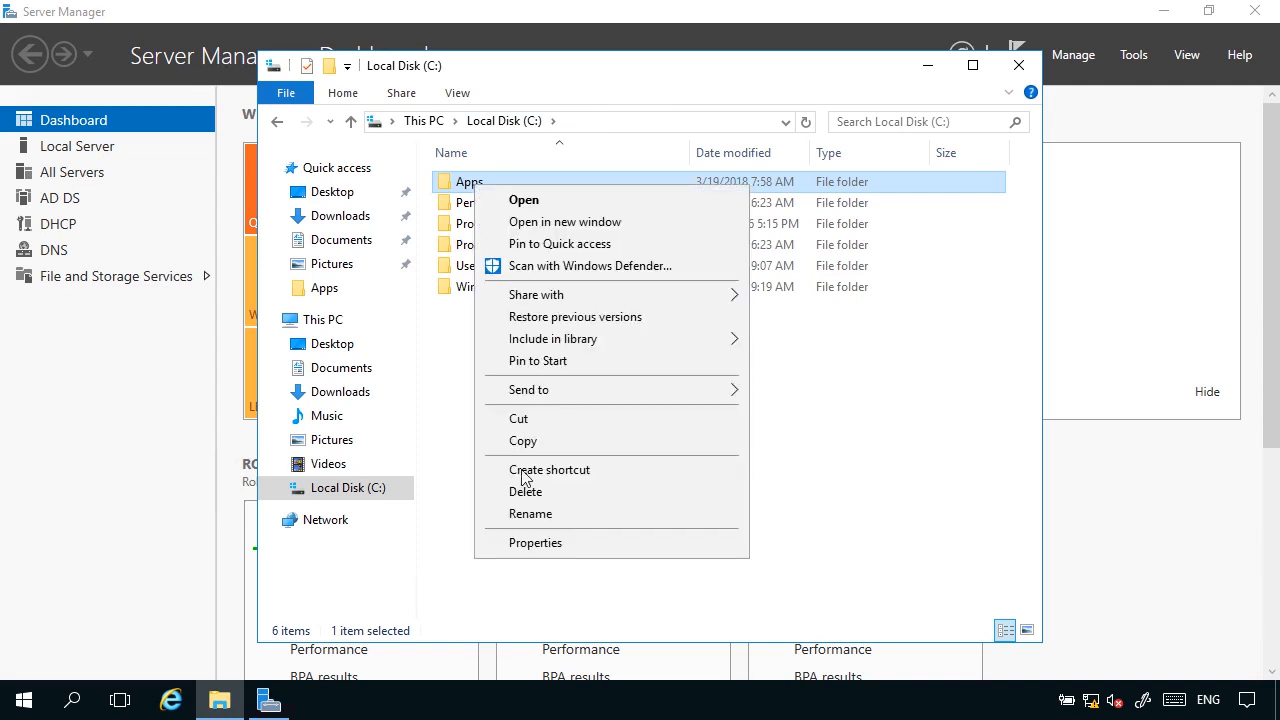
click(525, 546)
click(563, 236)
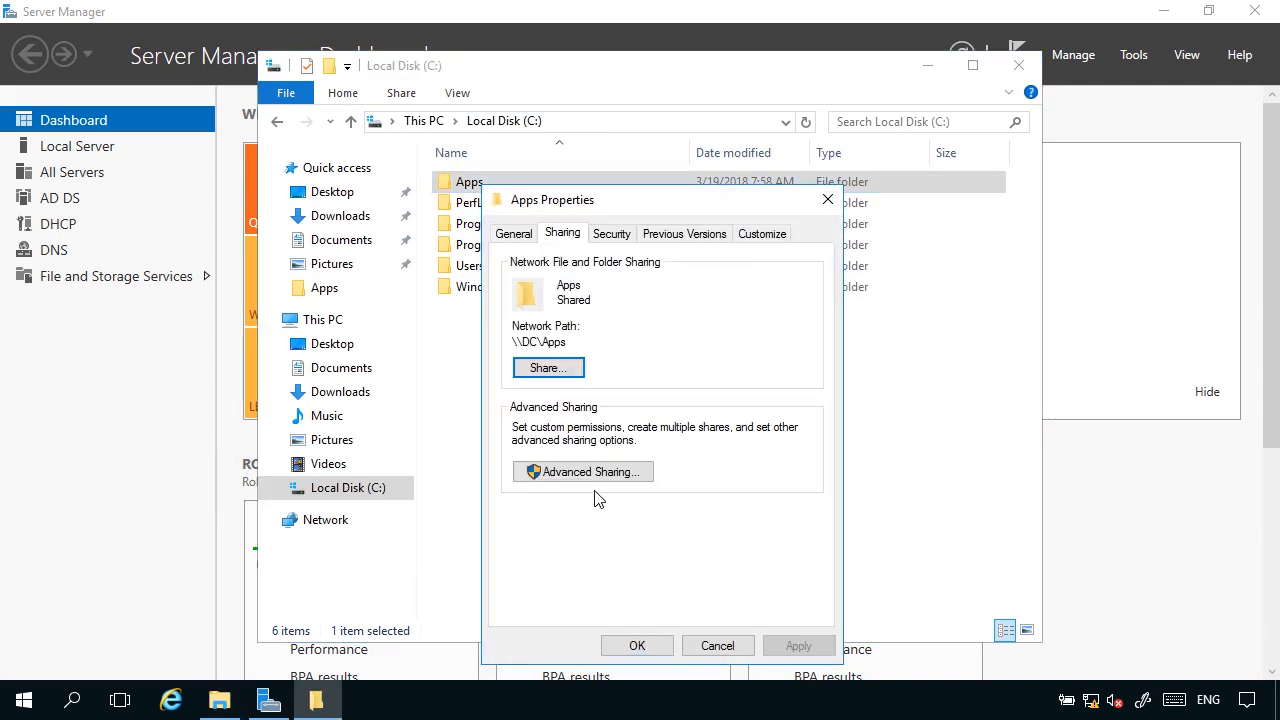
click(716, 646)
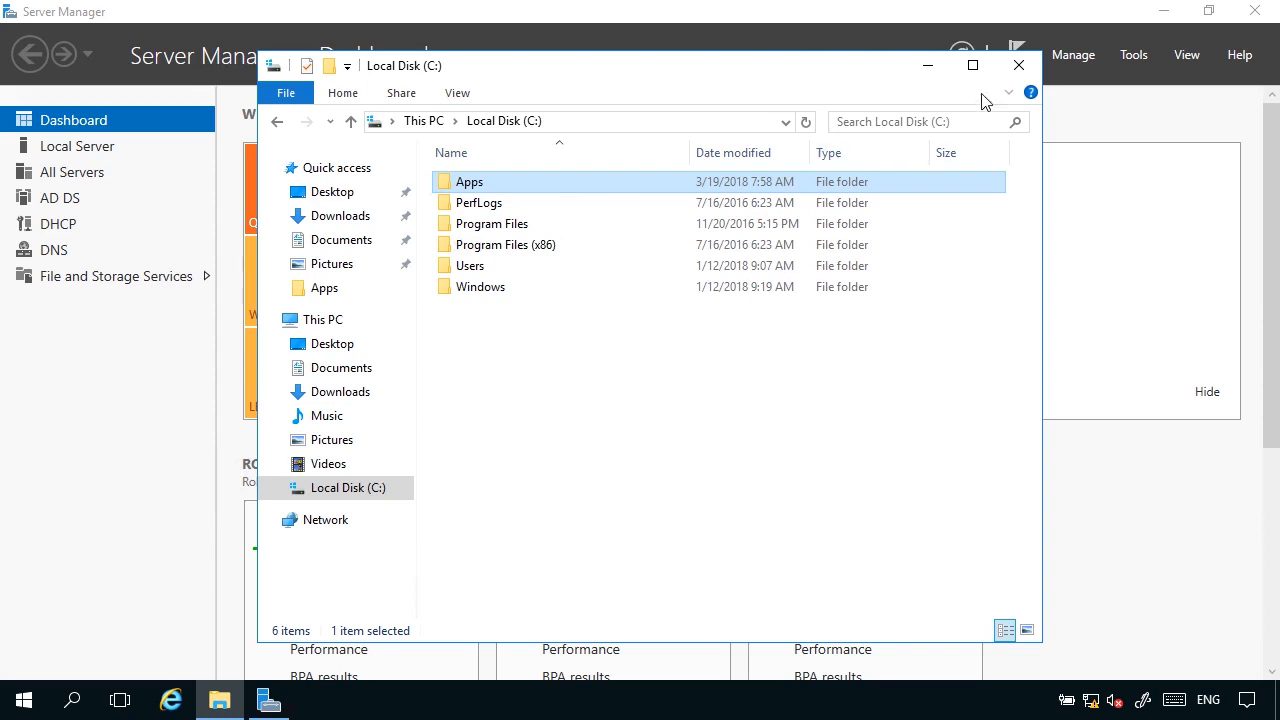
click(1018, 68)
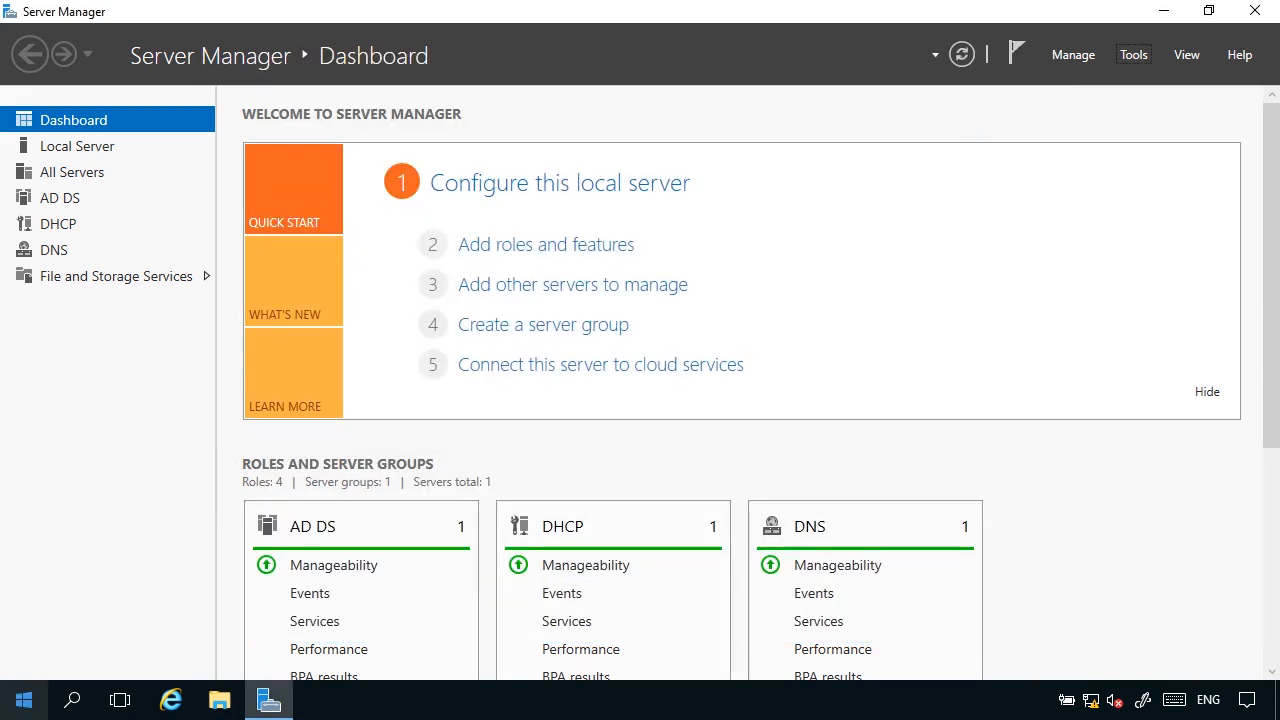
Open Group Policy Management from Server Manager, maximize it and expand the forest down to the contents of the Pearson.com domain.
click(1136, 56)
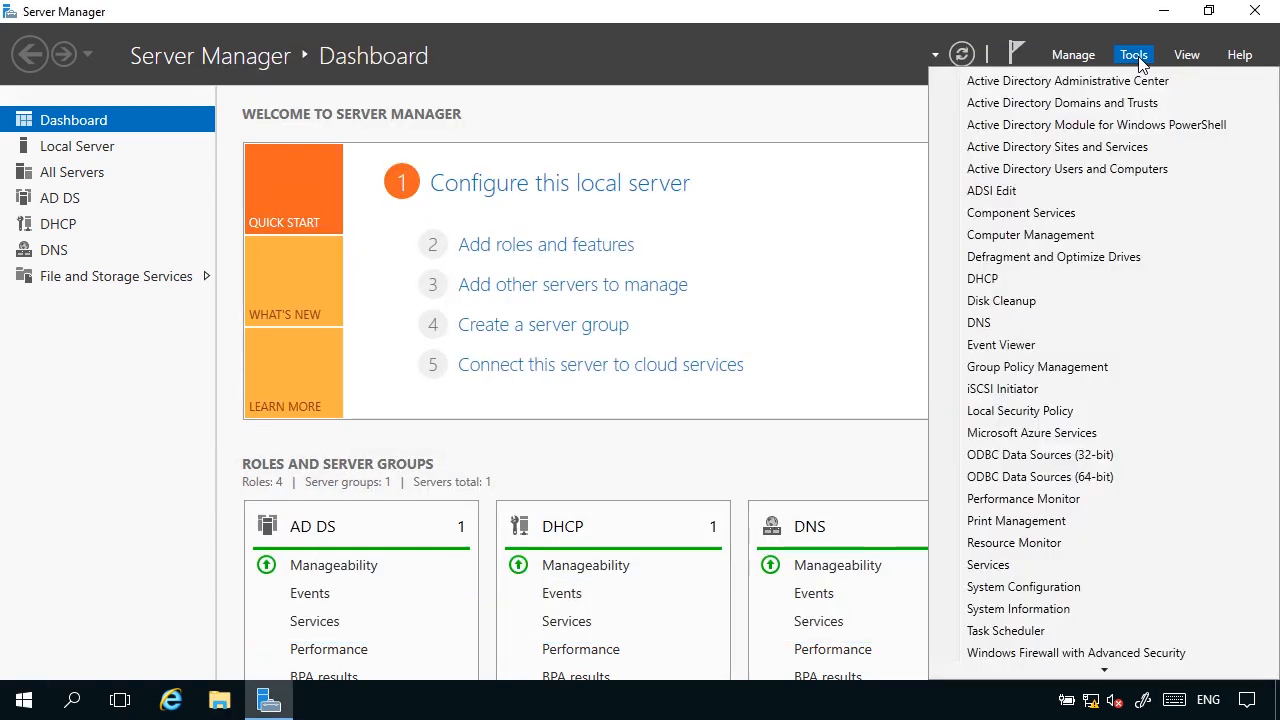
click(1040, 367)
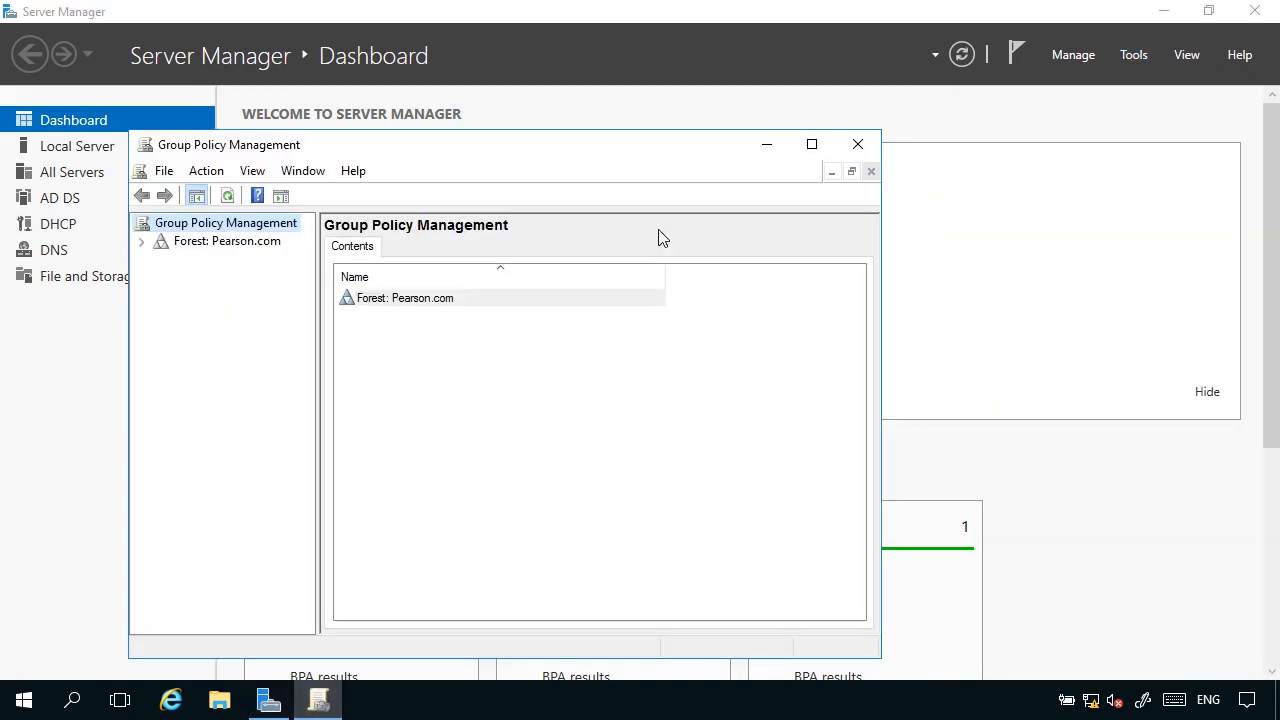
click(813, 146)
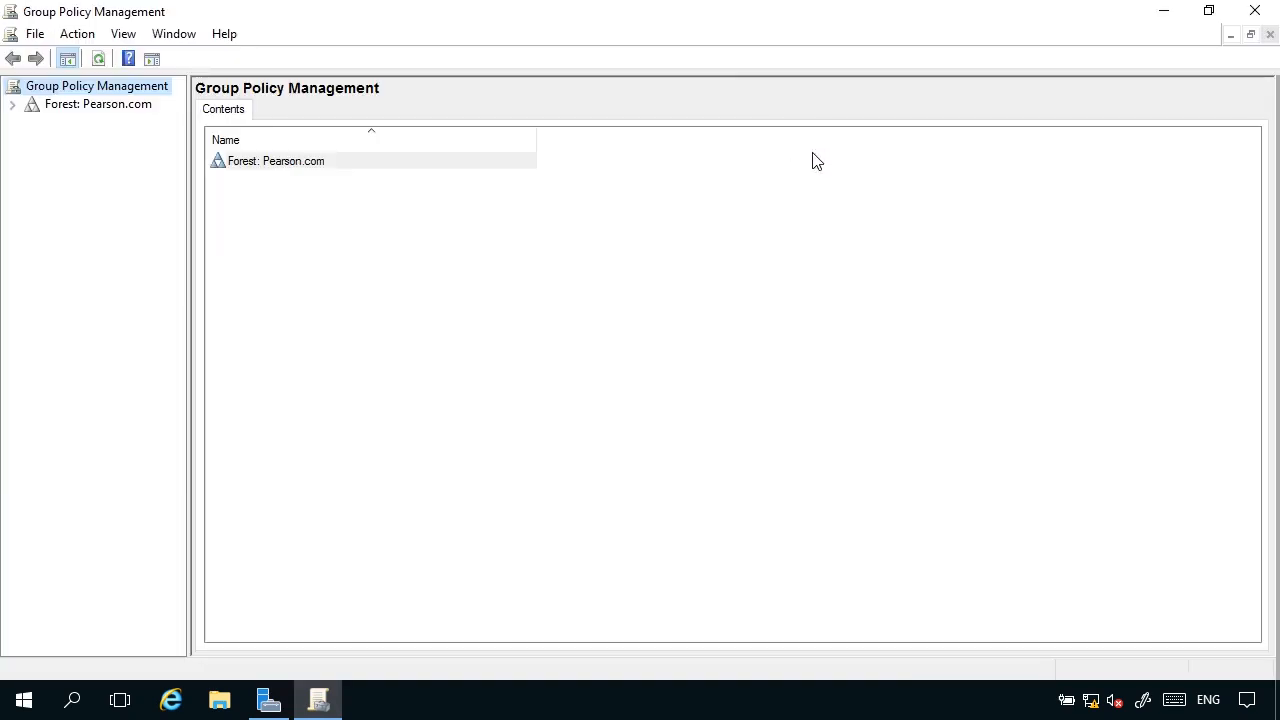
click(13, 105)
click(31, 123)
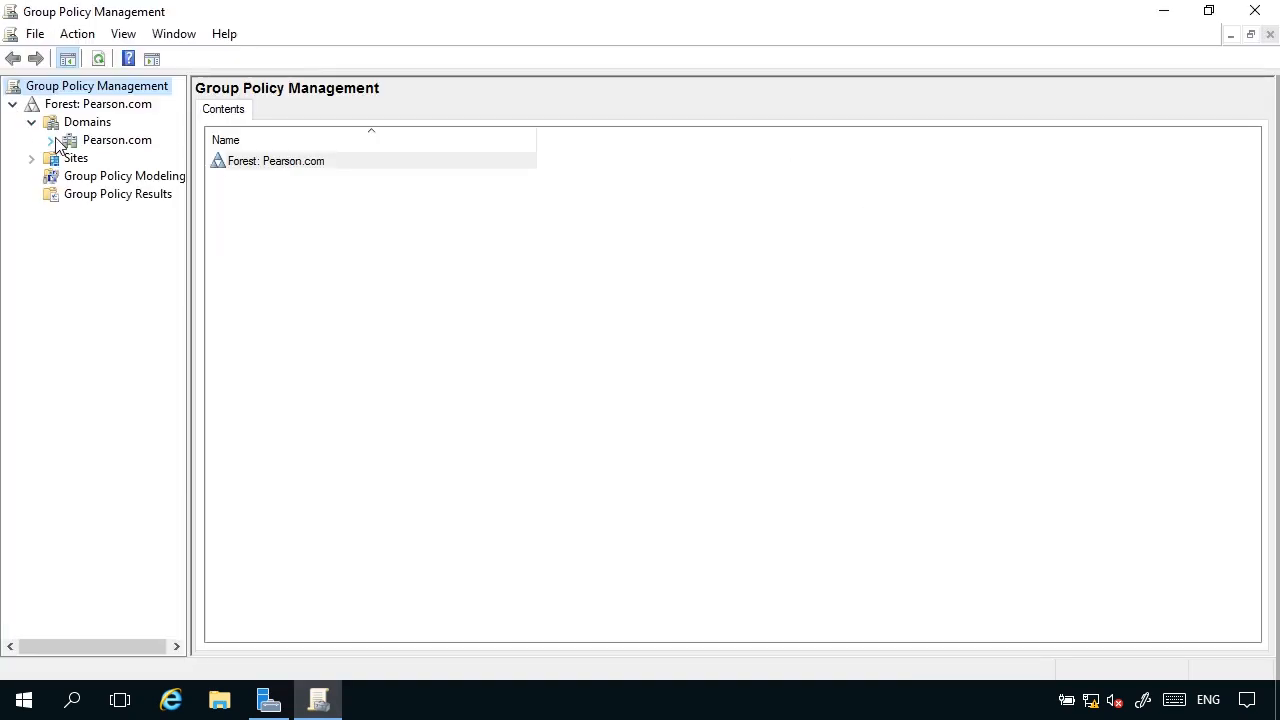
click(51, 141)
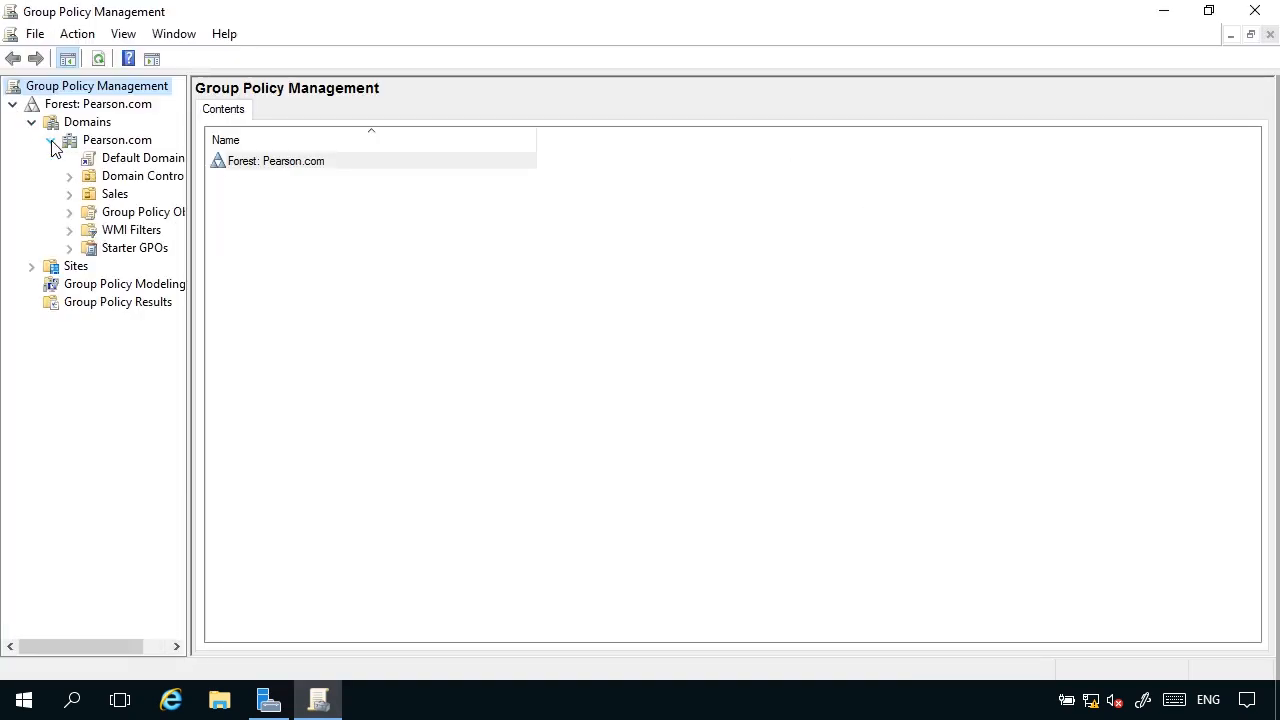
Create a new GPO named Publish apps with no source starter GPO and link it to the Sales organizational unit.
click(126, 199)
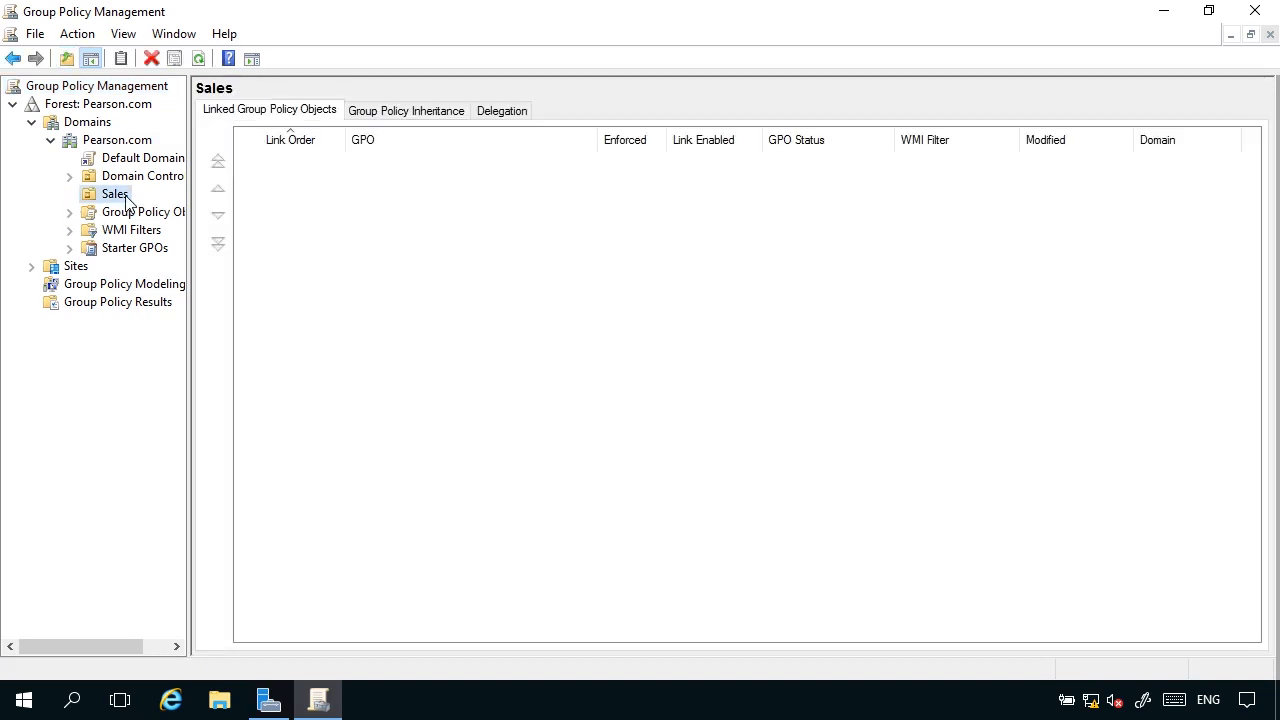
right_click(126, 201)
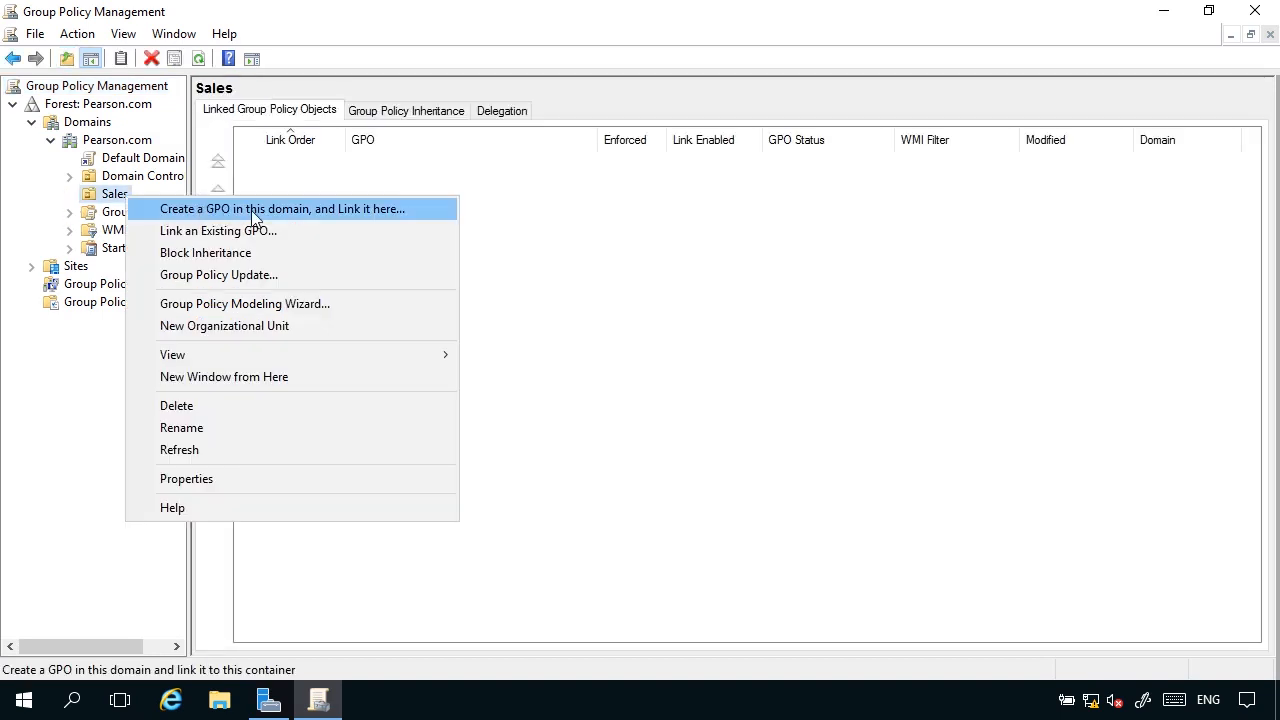
click(352, 212)
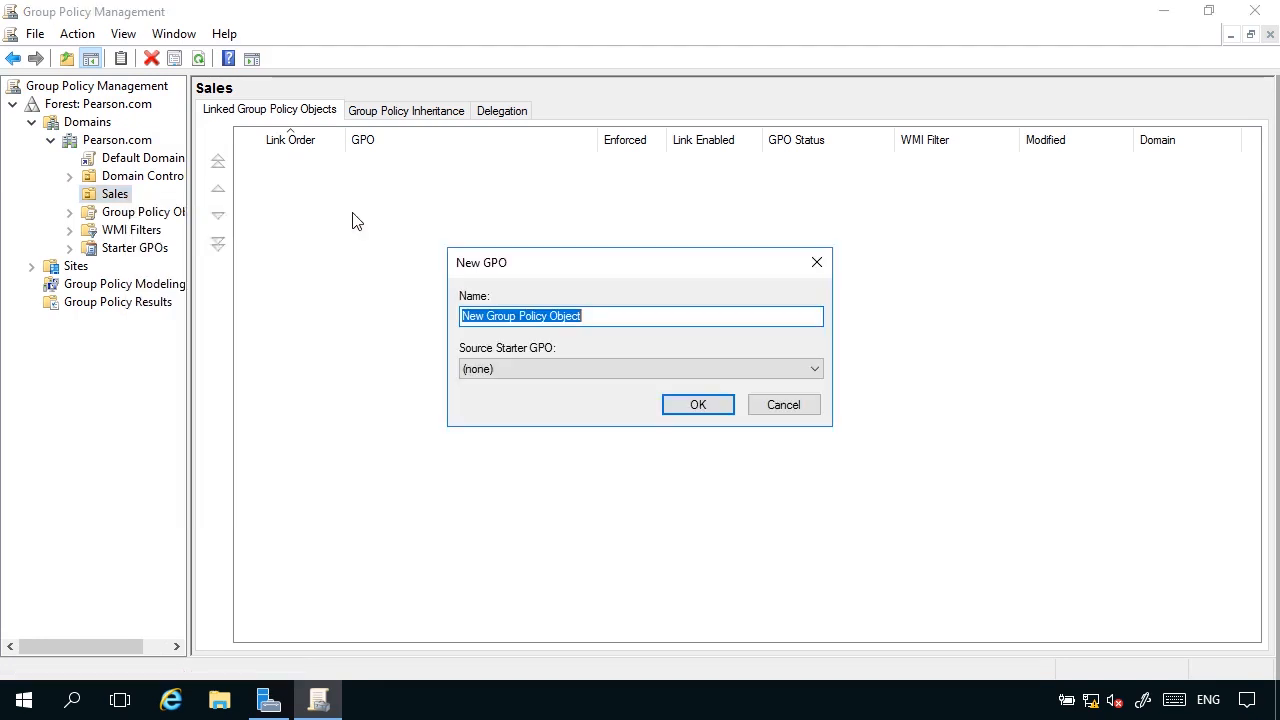
text(Publish apps)
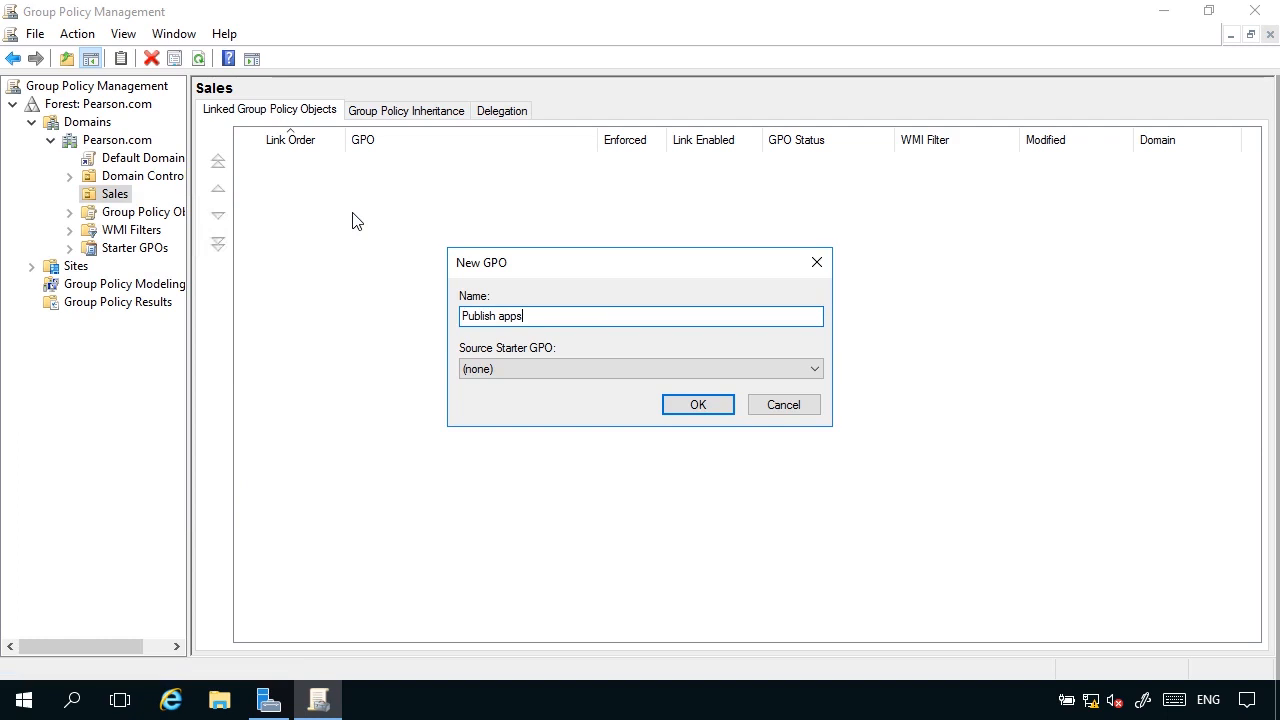
click(686, 405)
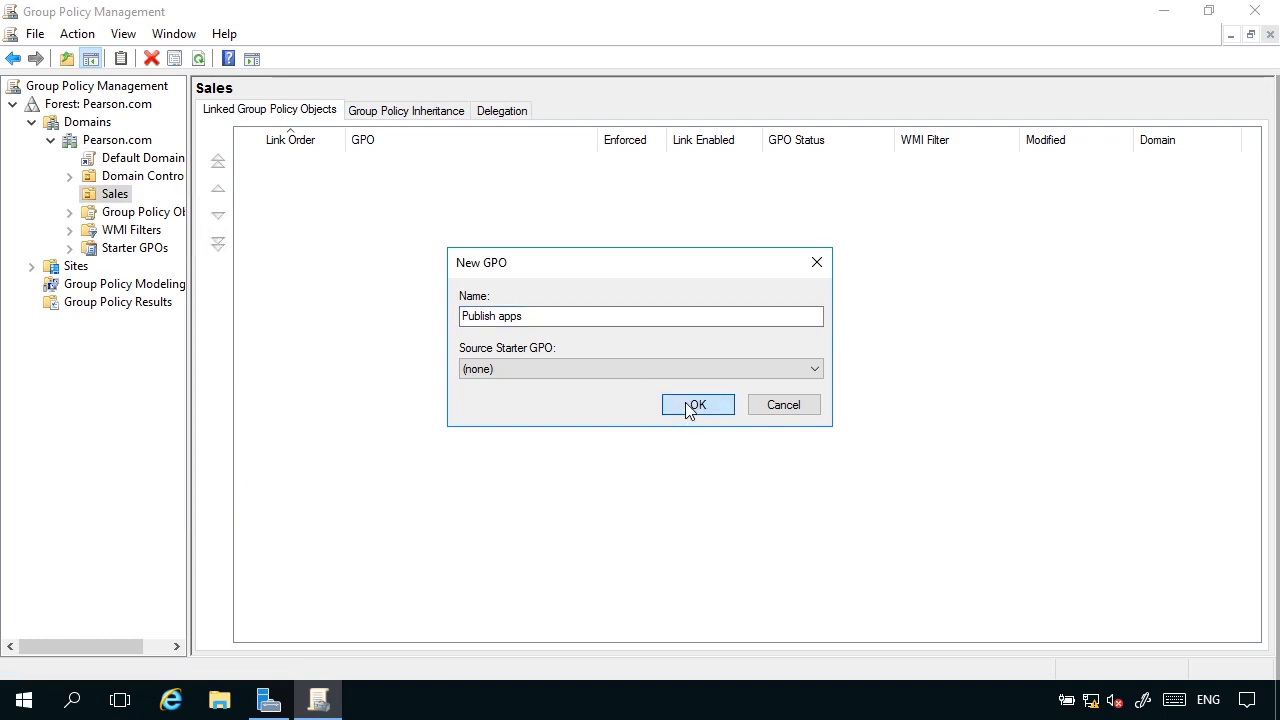
Open the Publish apps GPO linked to Sales for editing, setting the GPO link notice not to show again.
click(172, 214)
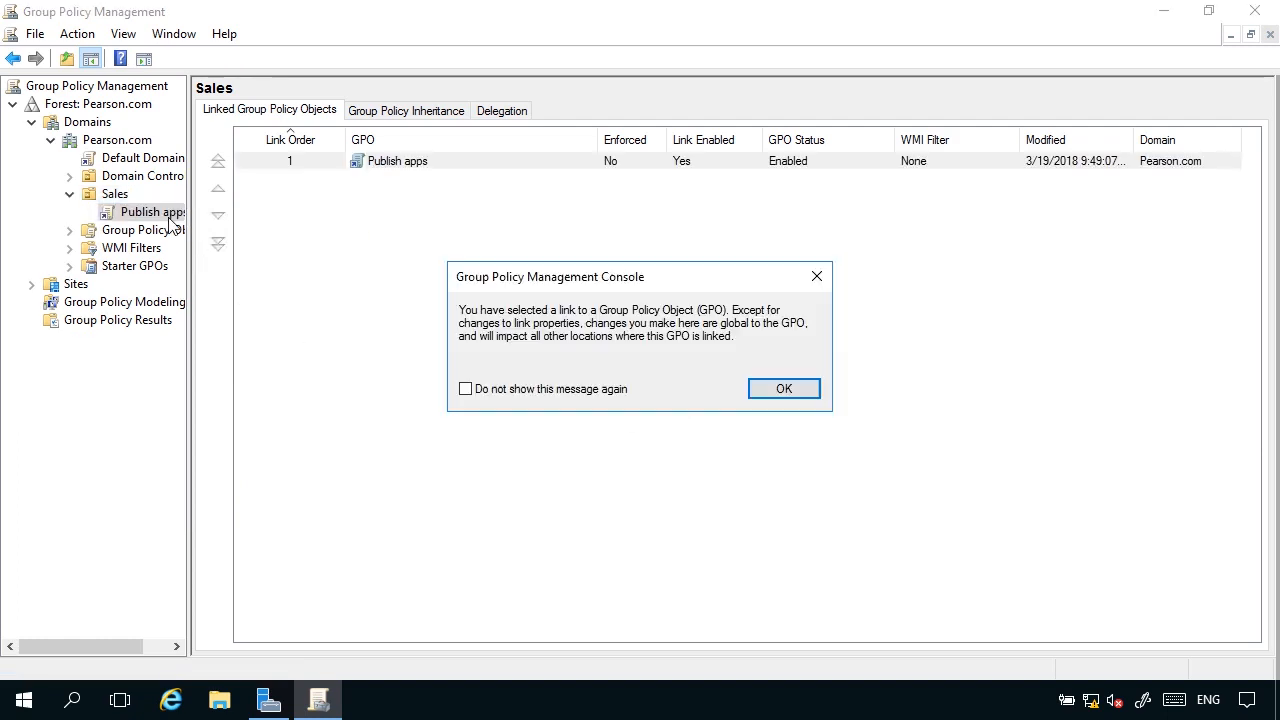
click(606, 392)
click(782, 389)
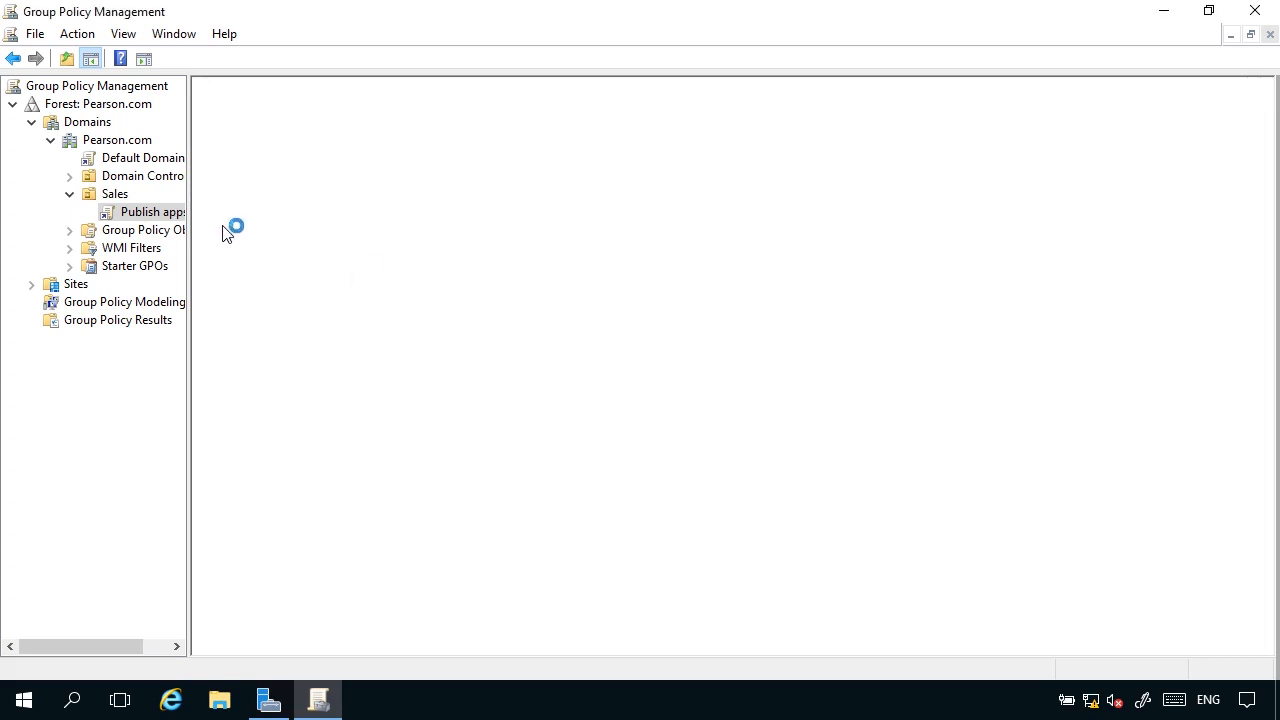
right_click(151, 215)
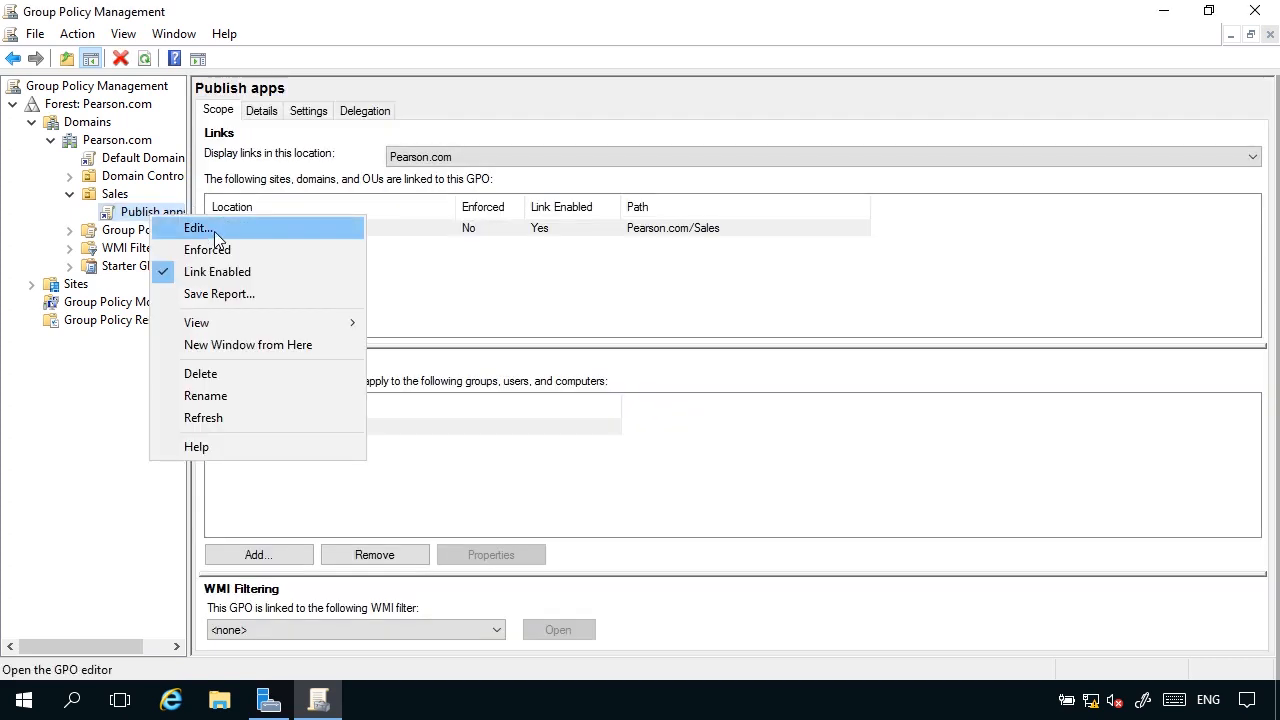
click(197, 228)
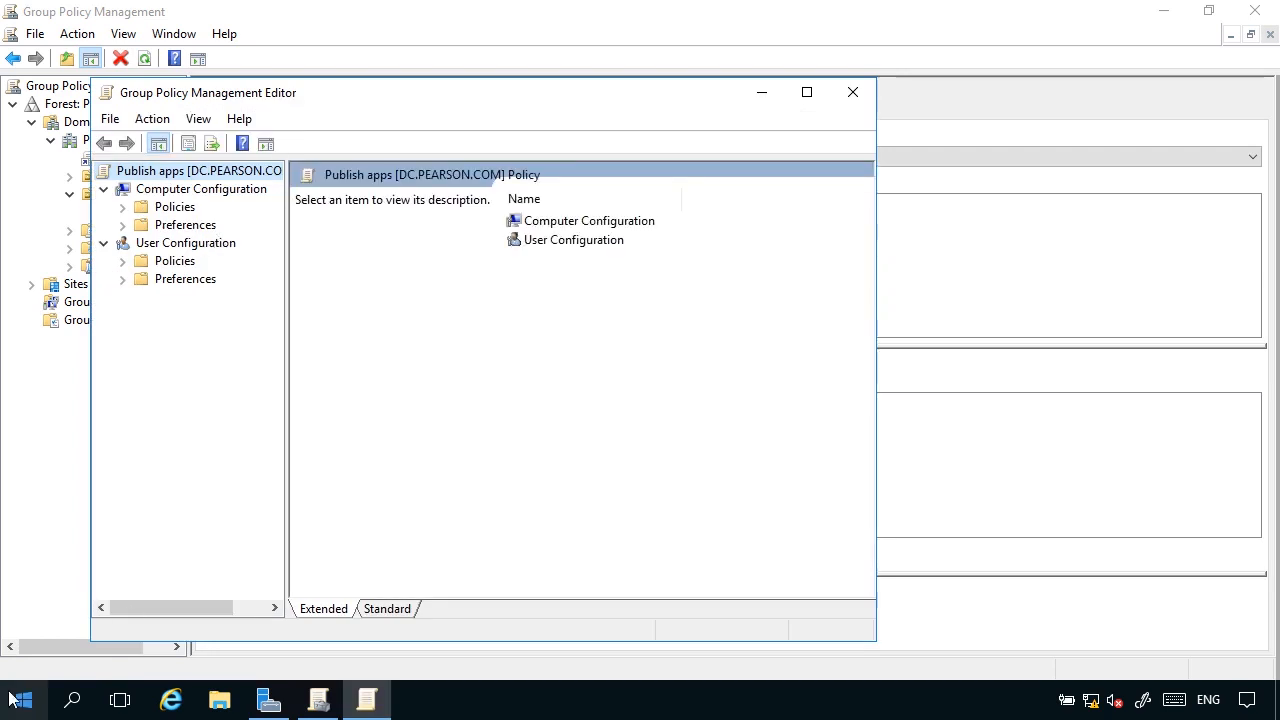
Maximize the policy editor and open Software installation under the Software Settings of the User Configuration policies.
click(806, 92)
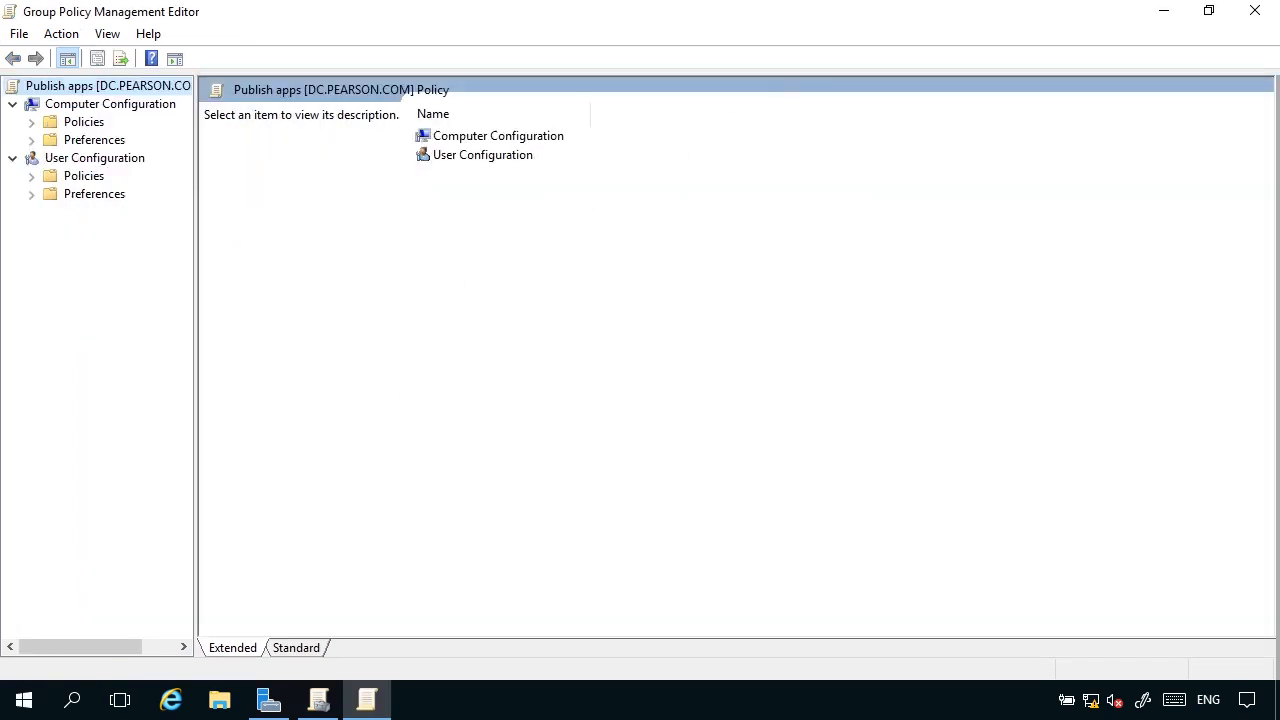
click(32, 177)
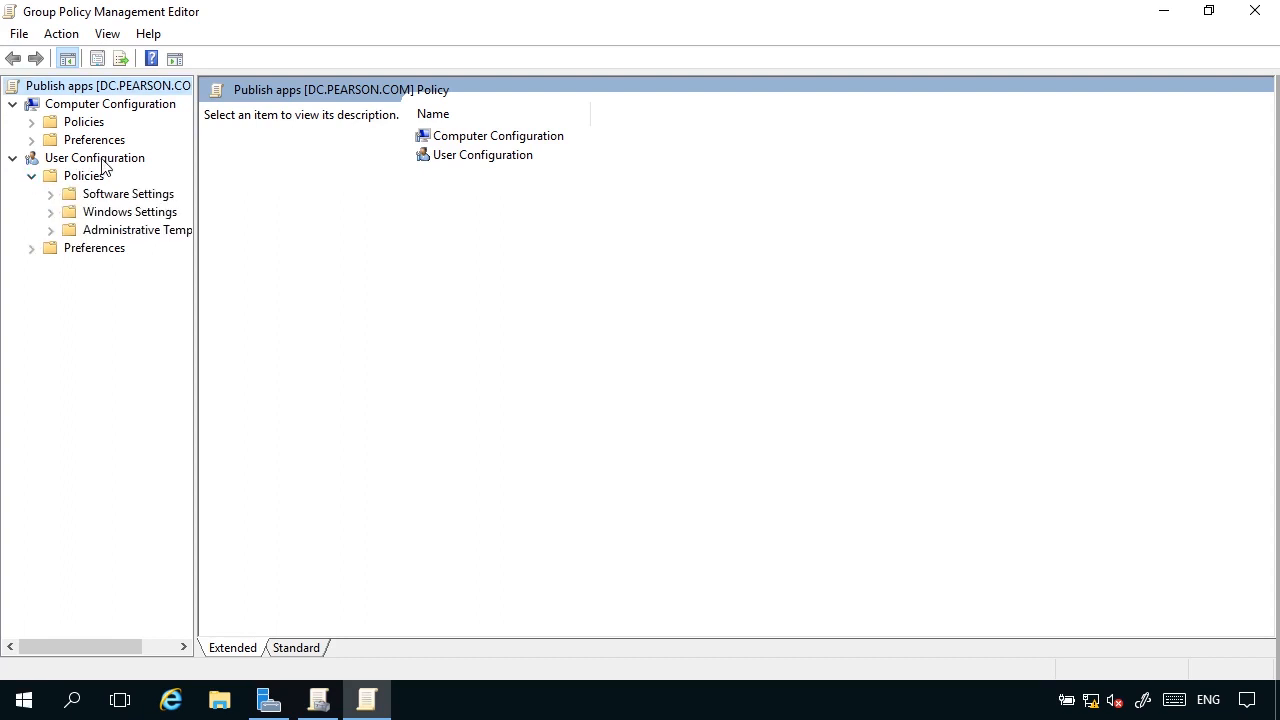
click(51, 194)
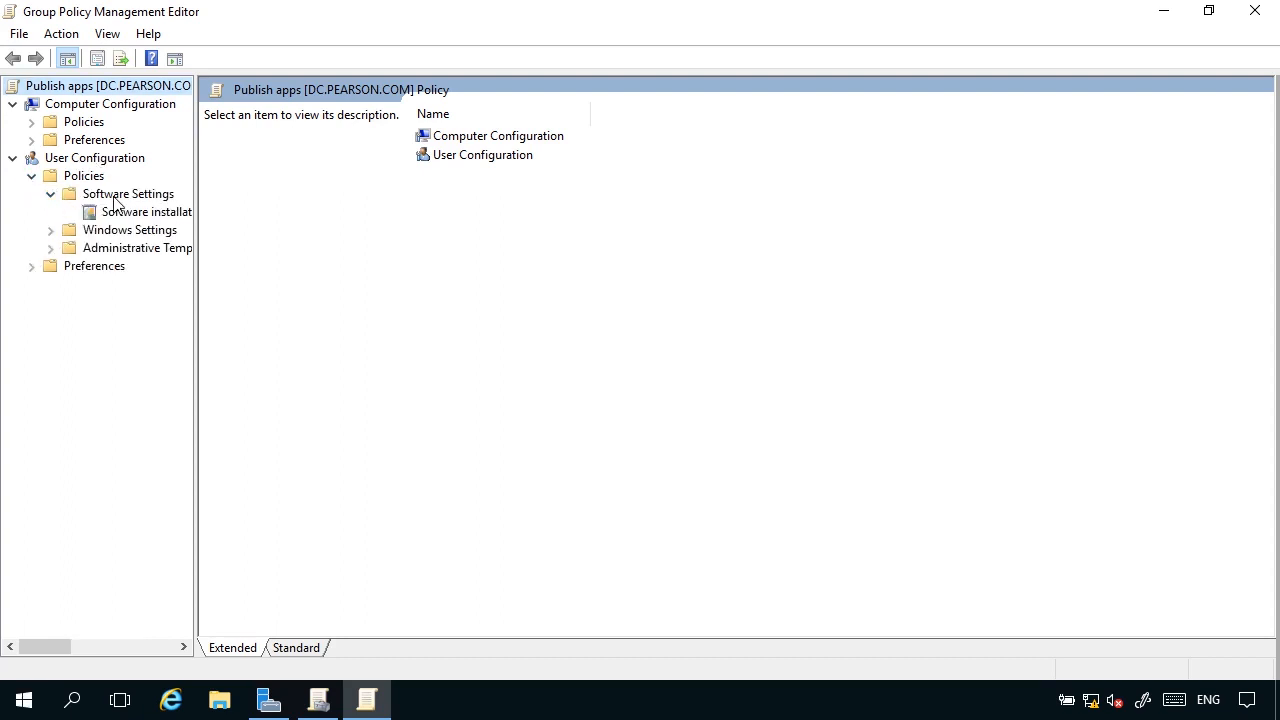
click(142, 195)
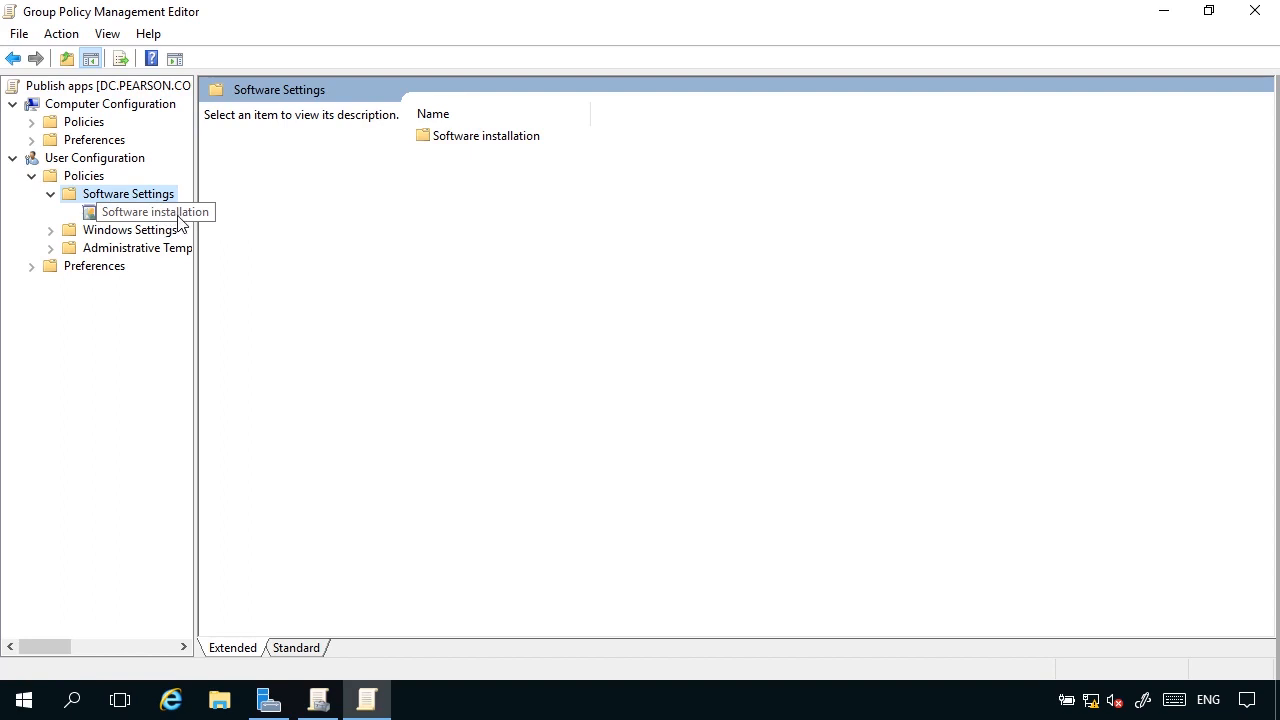
click(178, 216)
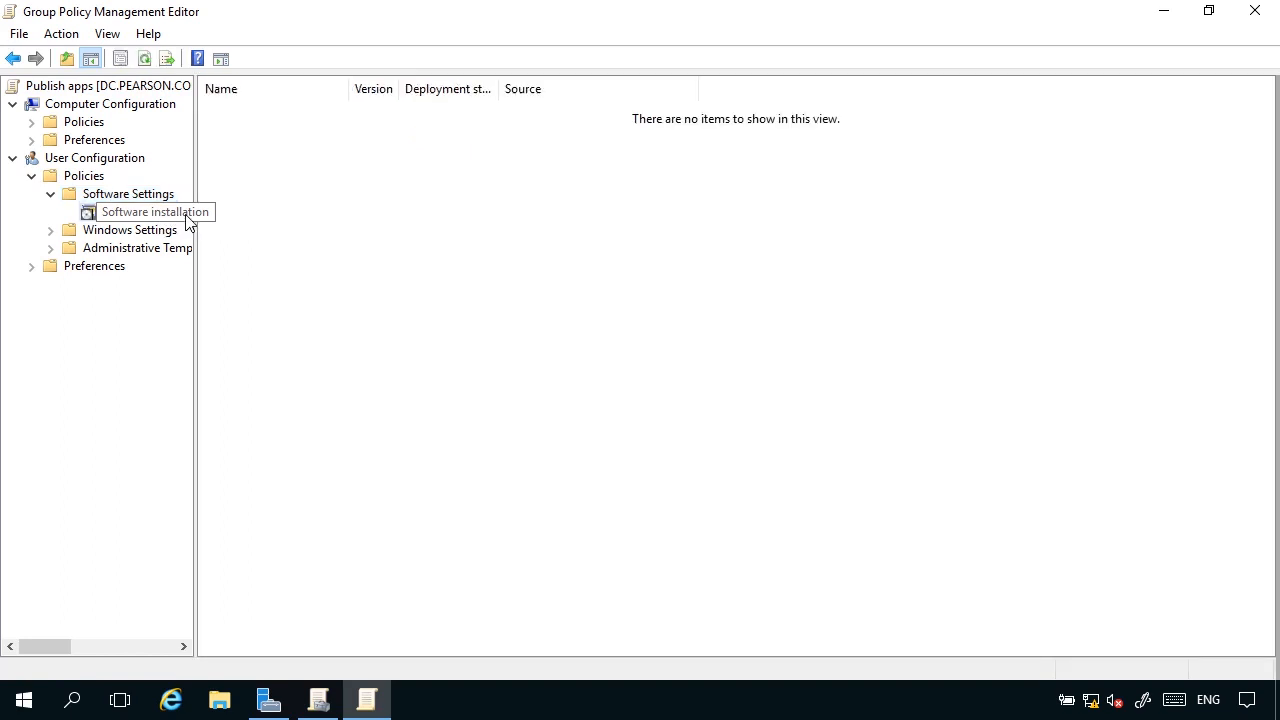
Set the default package location of Software installation to \\dc\apps, keeping the other property settings, and save the properties.
right_click(186, 215)
click(233, 359)
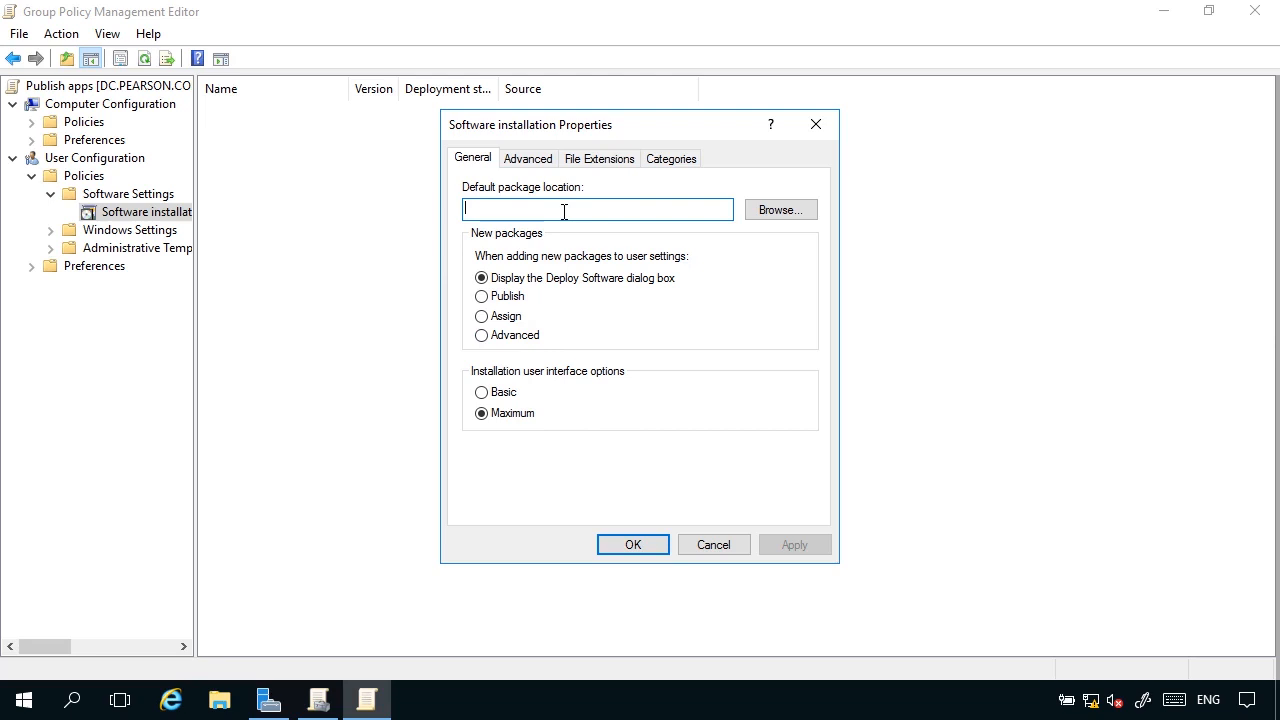
text(\\dc\apps)
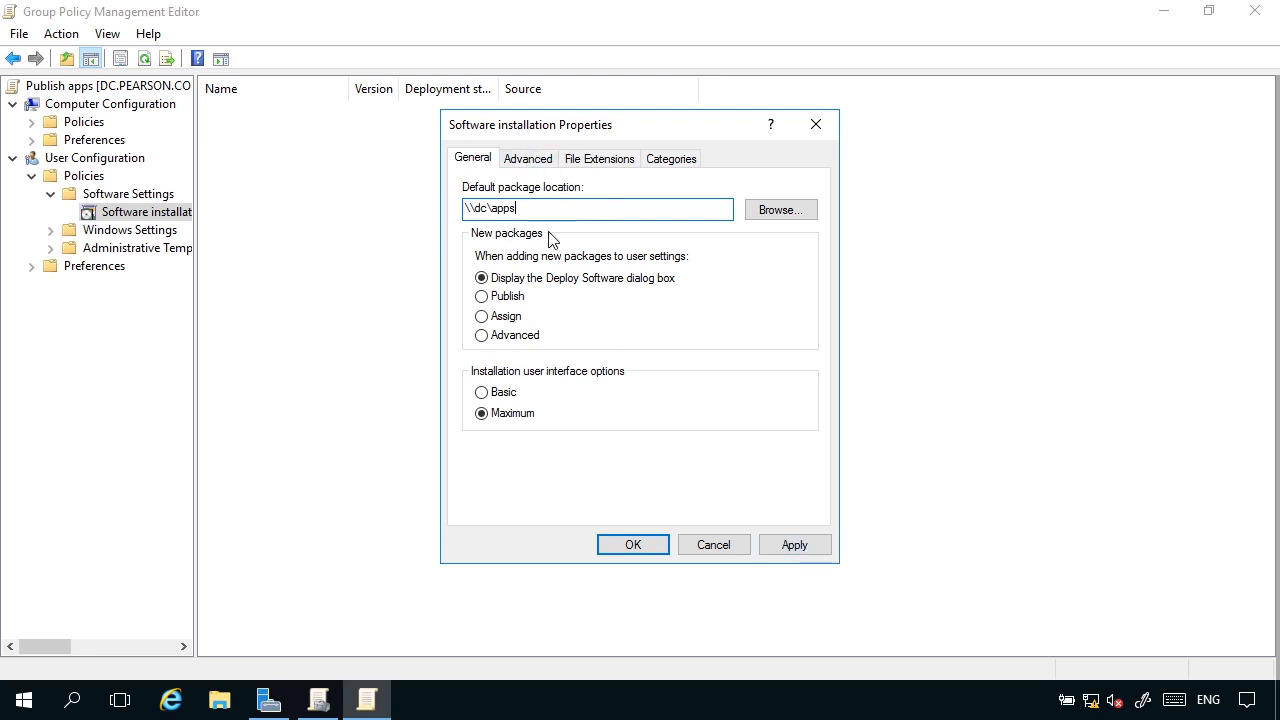
click(530, 160)
click(582, 164)
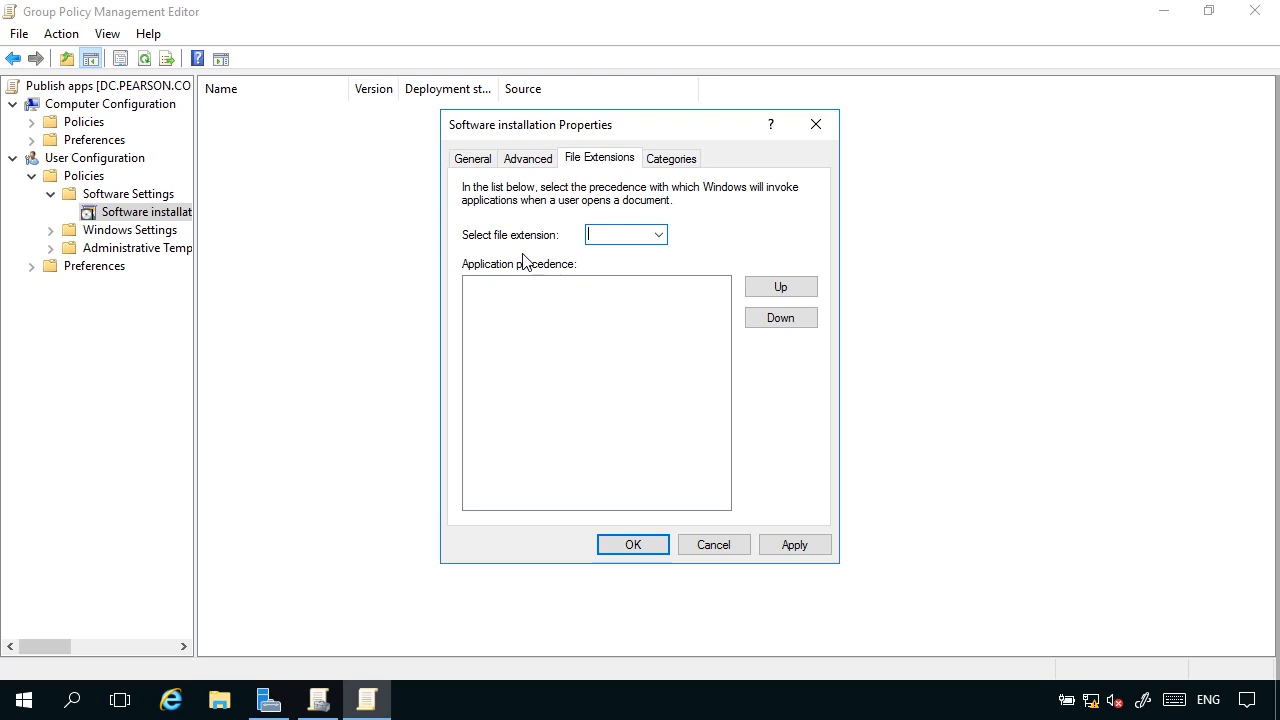
click(473, 159)
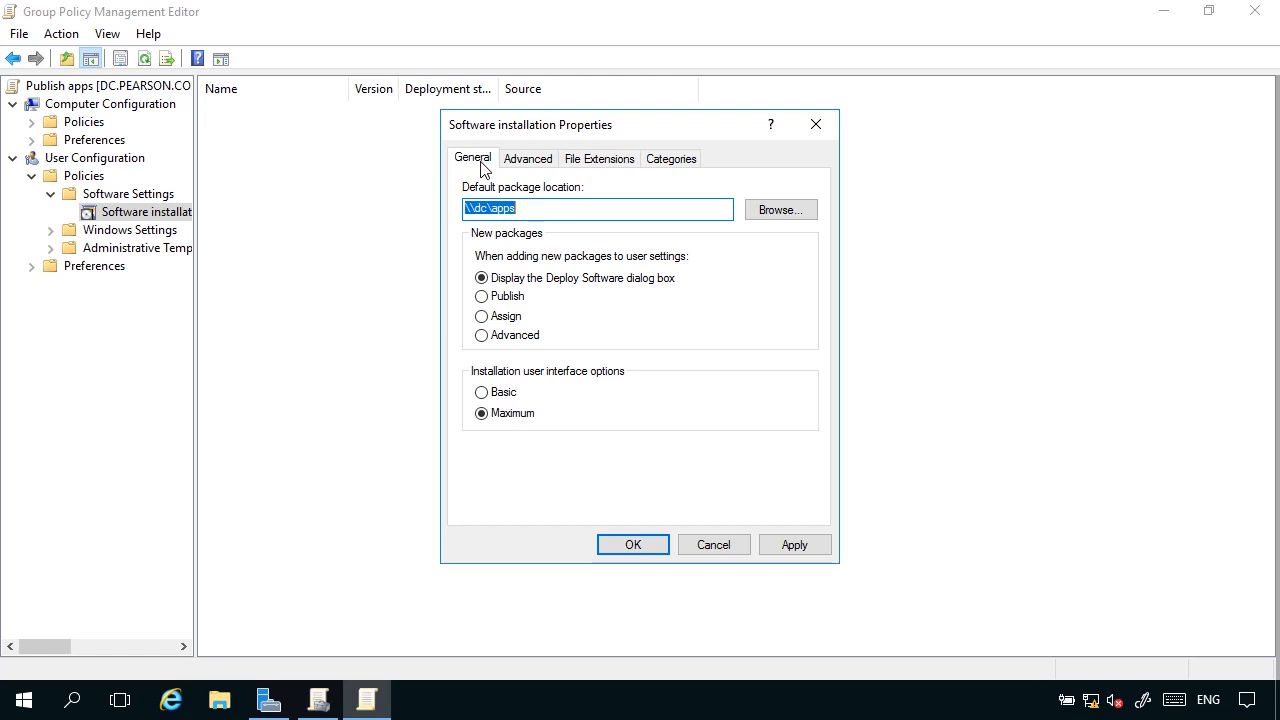
click(661, 546)
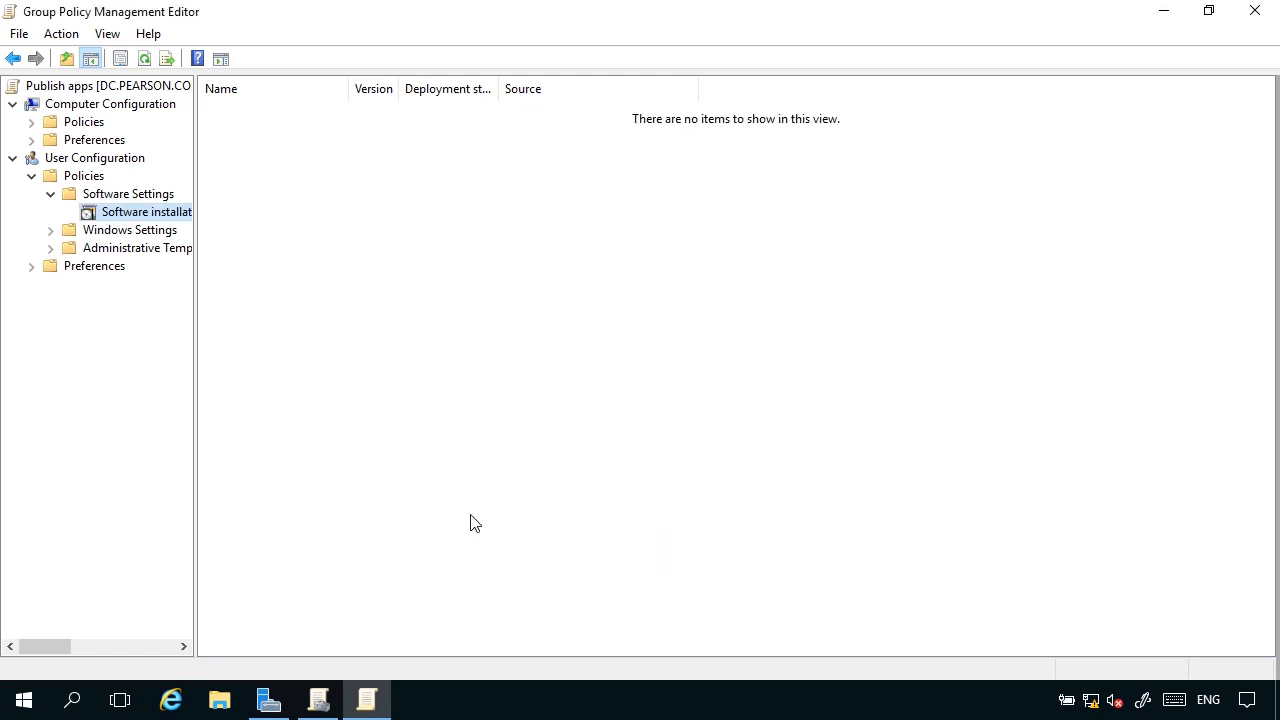
Add the Windows_ 10_Creators_Update_ADMX package from the Desktop apps folder to Software installation with the Published deployment method.
click(118, 195)
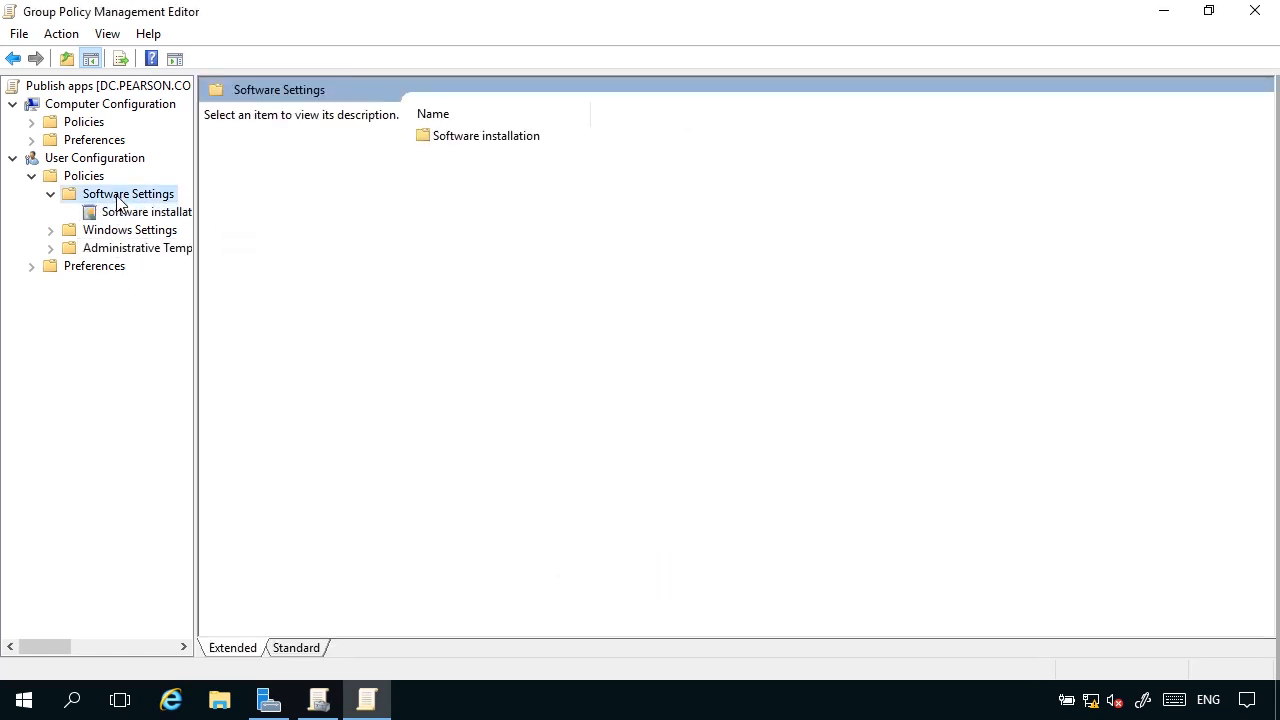
right_click(117, 195)
click(77, 275)
click(117, 209)
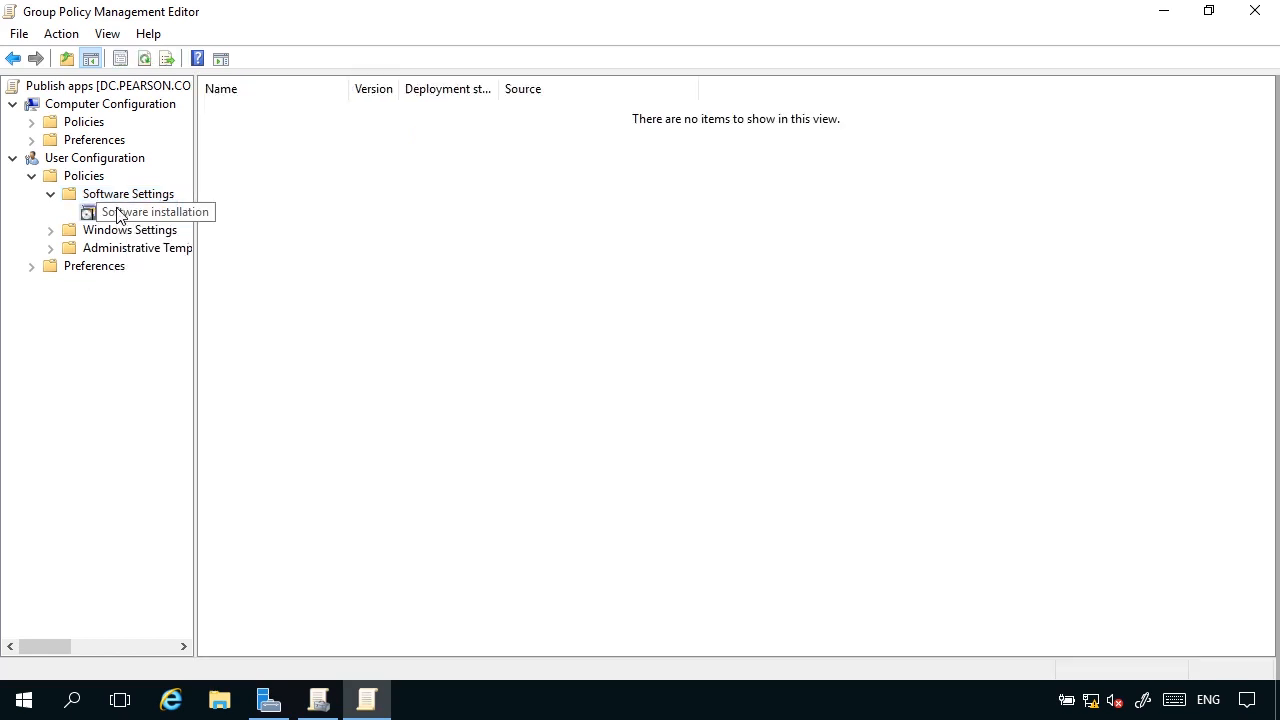
right_click(120, 213)
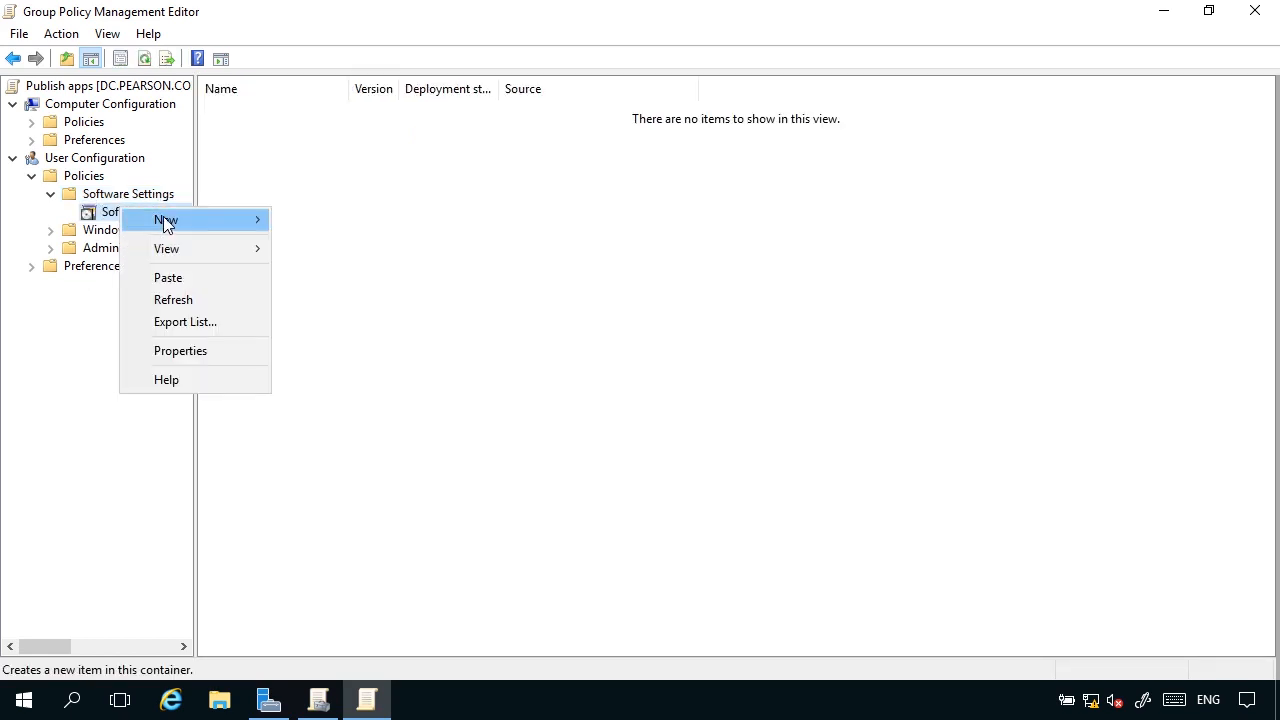
mouse_move(166, 220)
click(306, 226)
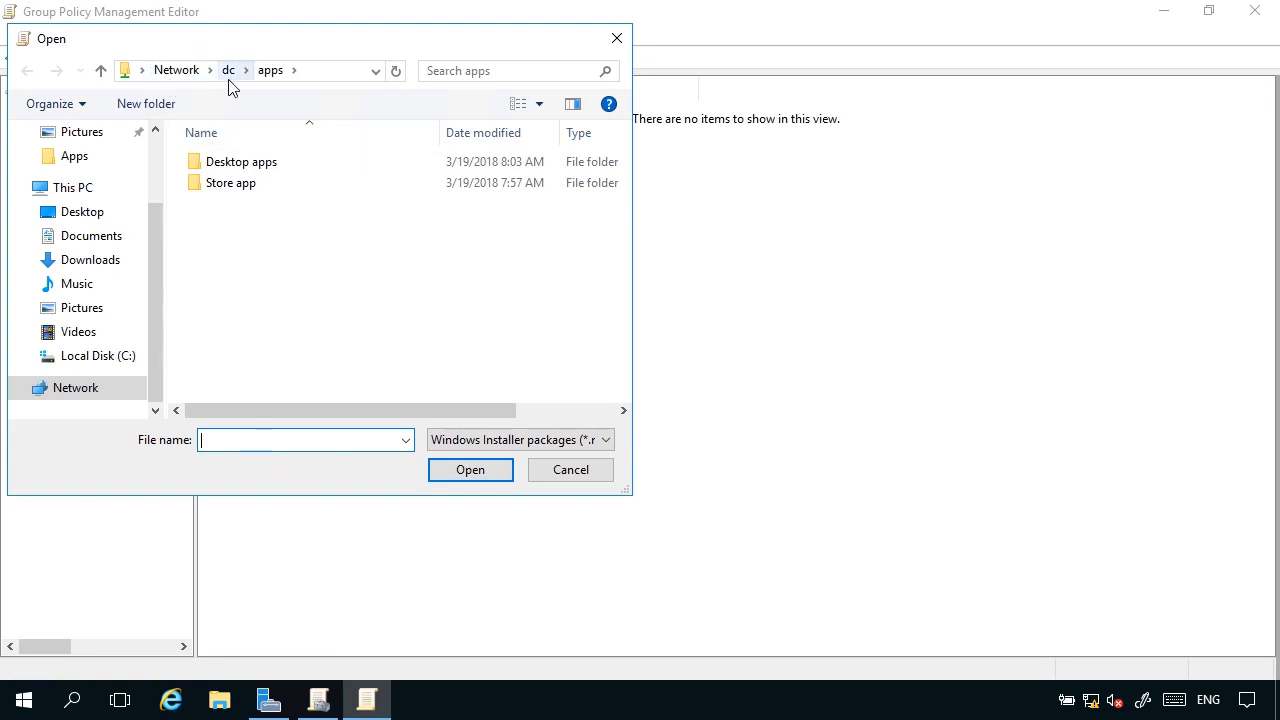
click(247, 167)
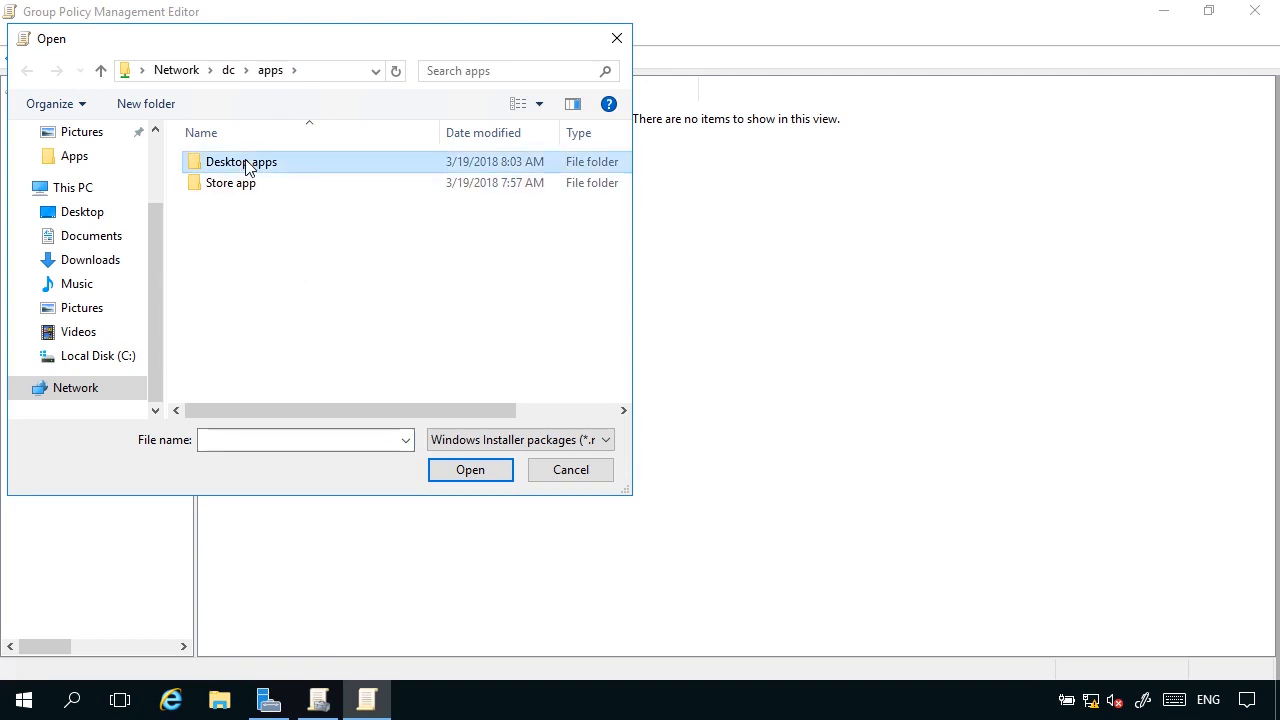
double_click(247, 167)
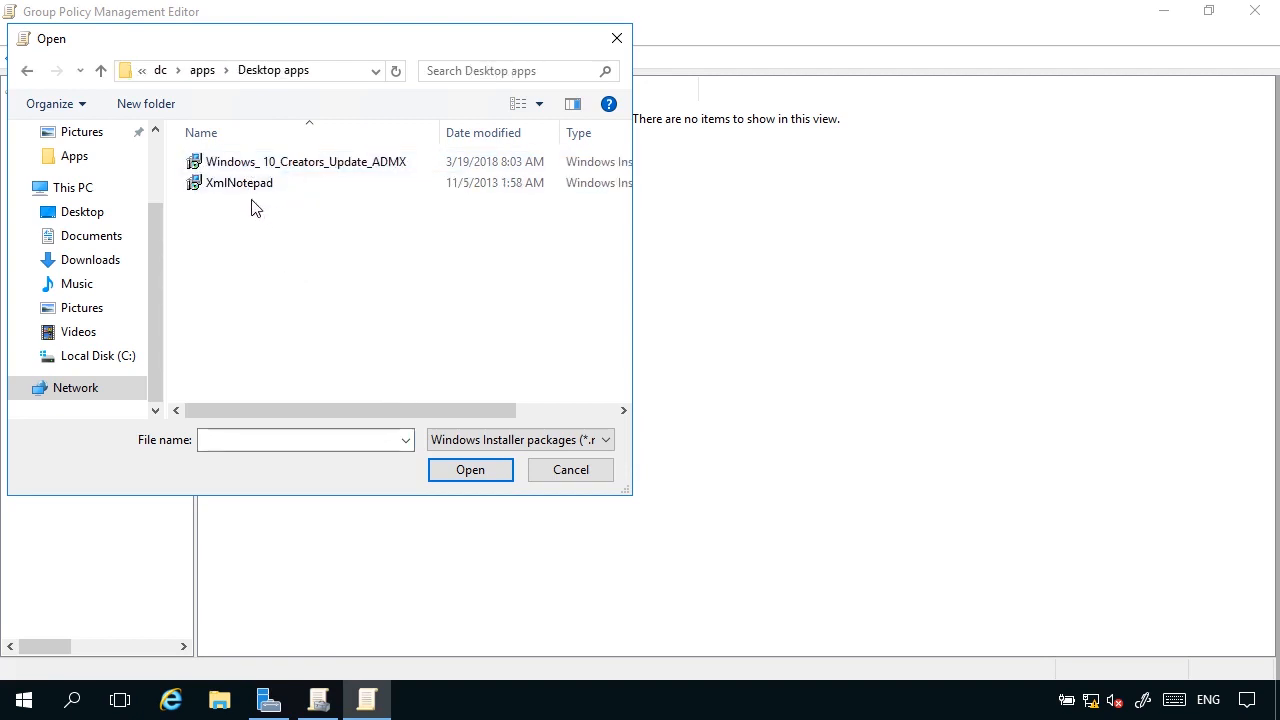
click(273, 168)
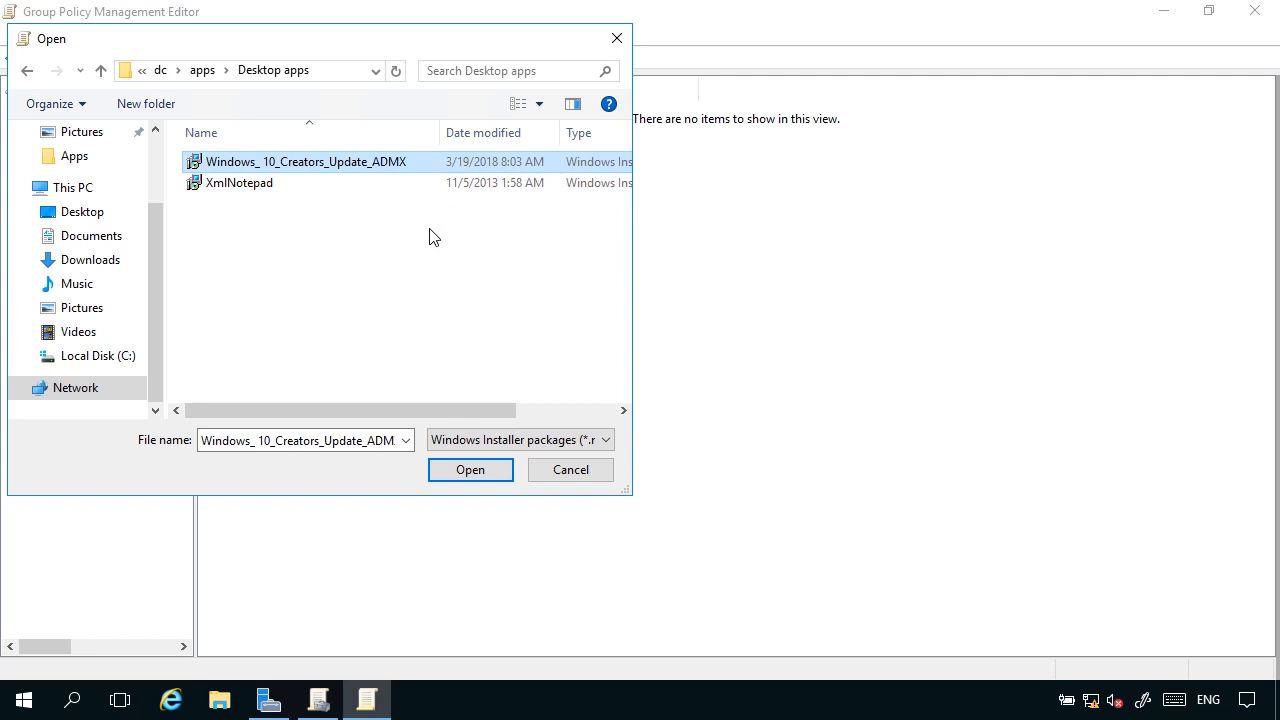
click(485, 474)
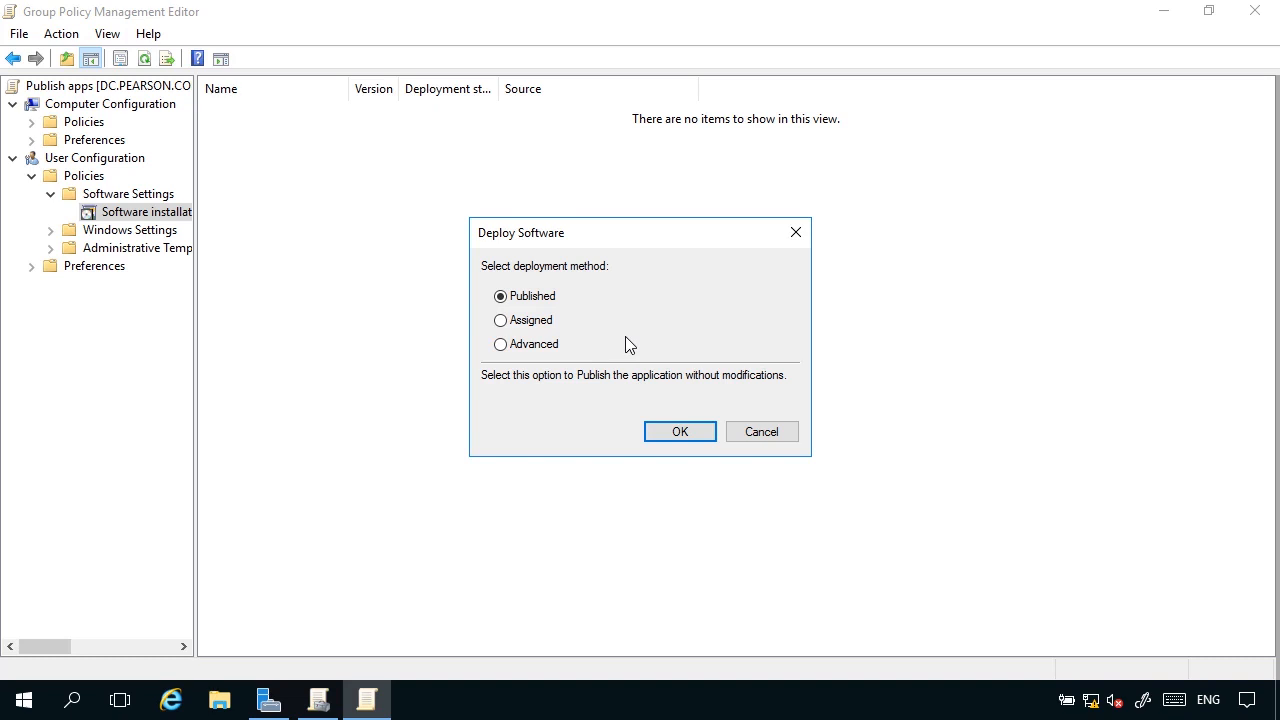
click(670, 431)
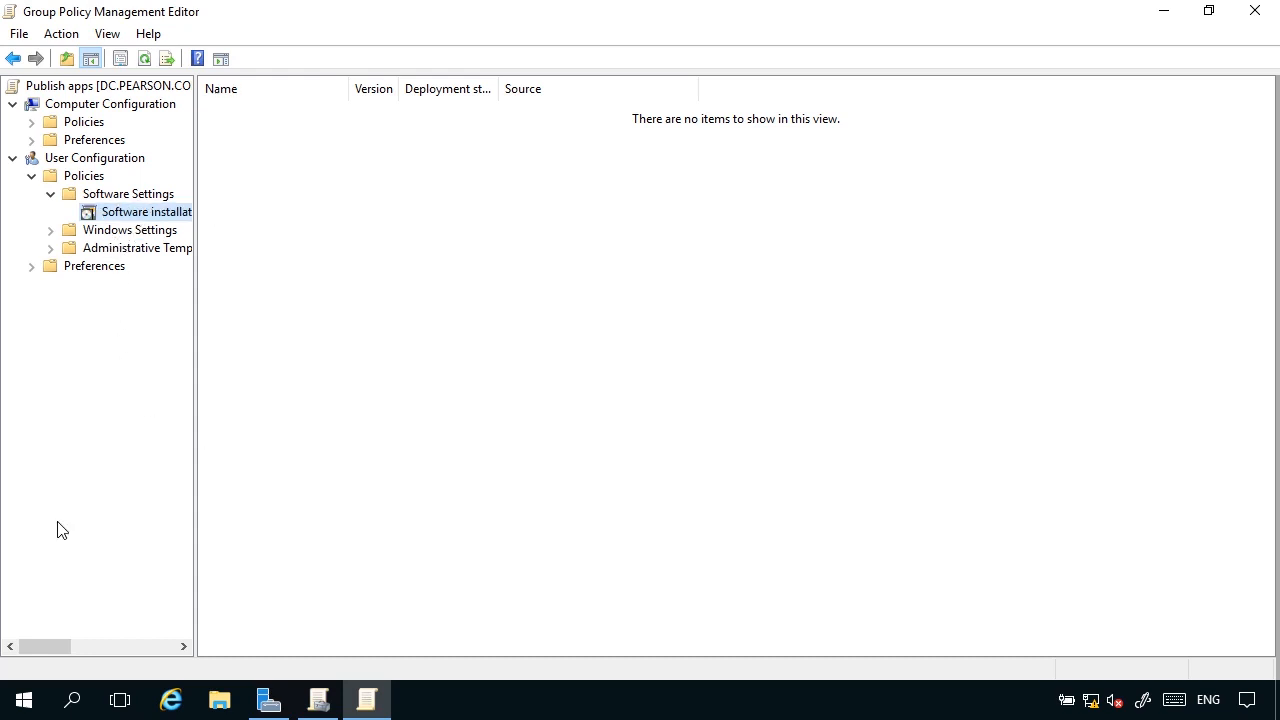
Review the available tasks and the deployment and upgrade properties of the published Administrative Templates package without changing them.
click(314, 120)
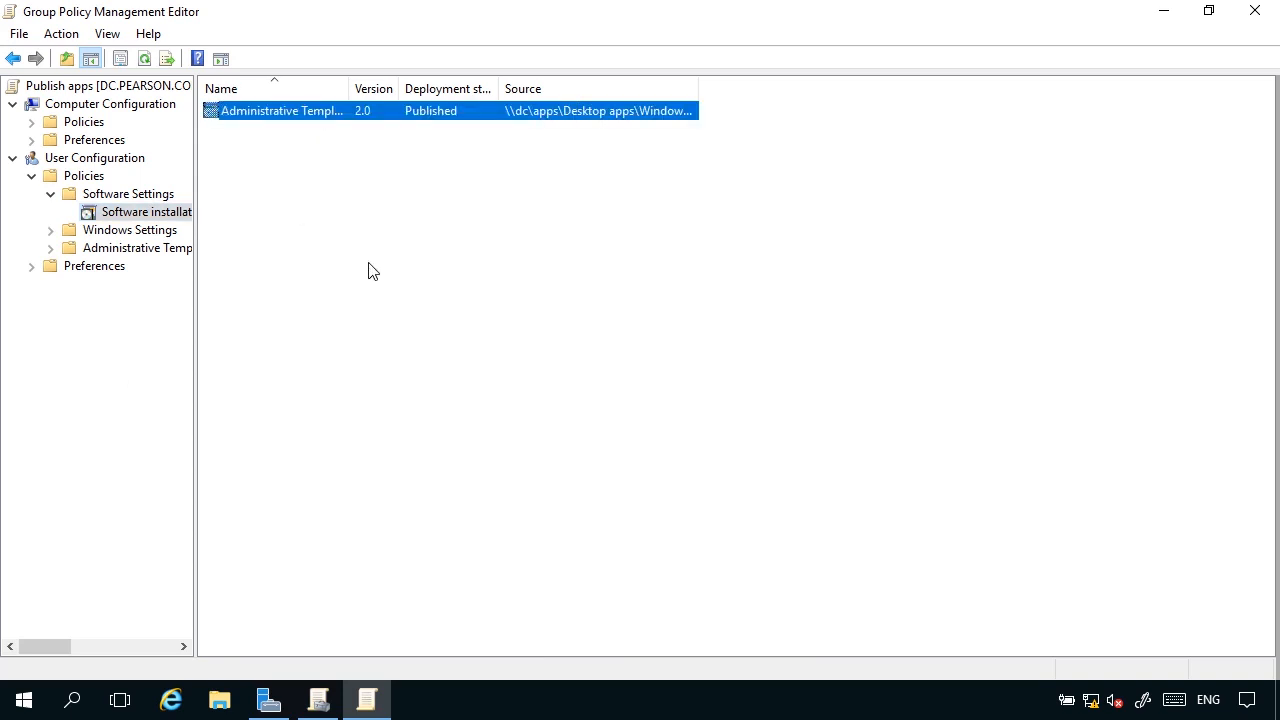
right_click(328, 112)
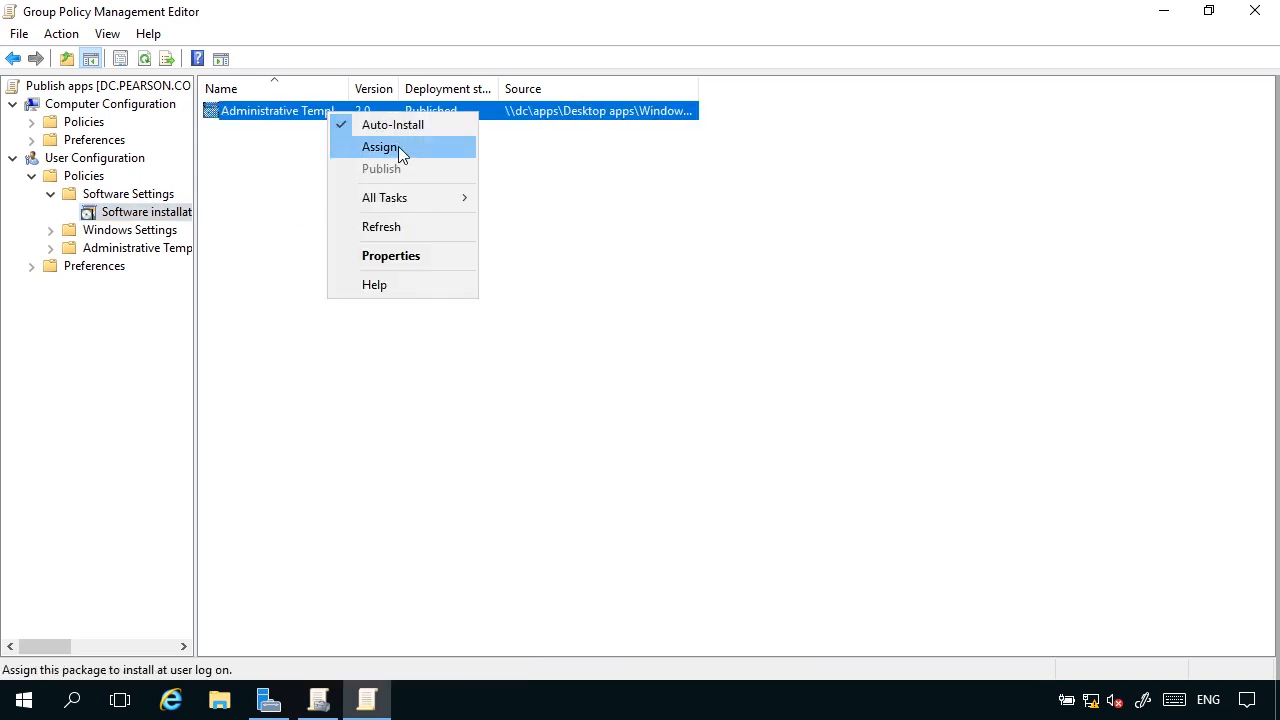
mouse_move(419, 199)
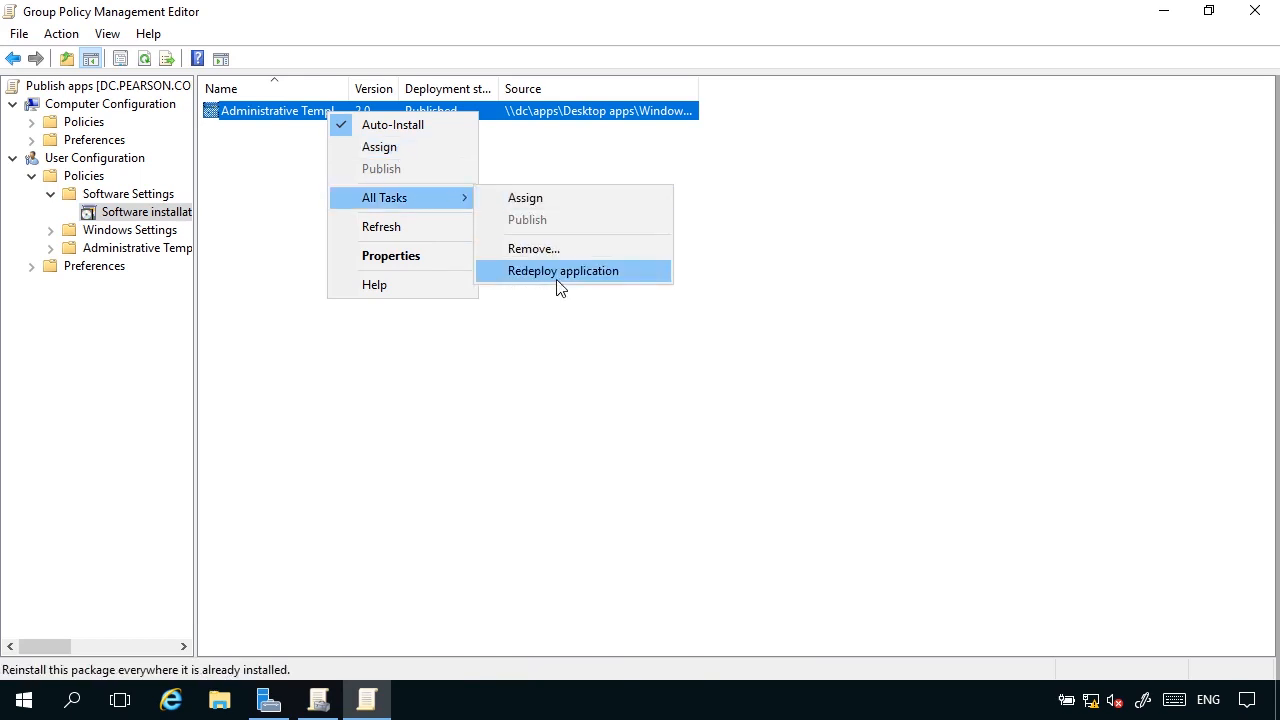
click(417, 258)
click(540, 160)
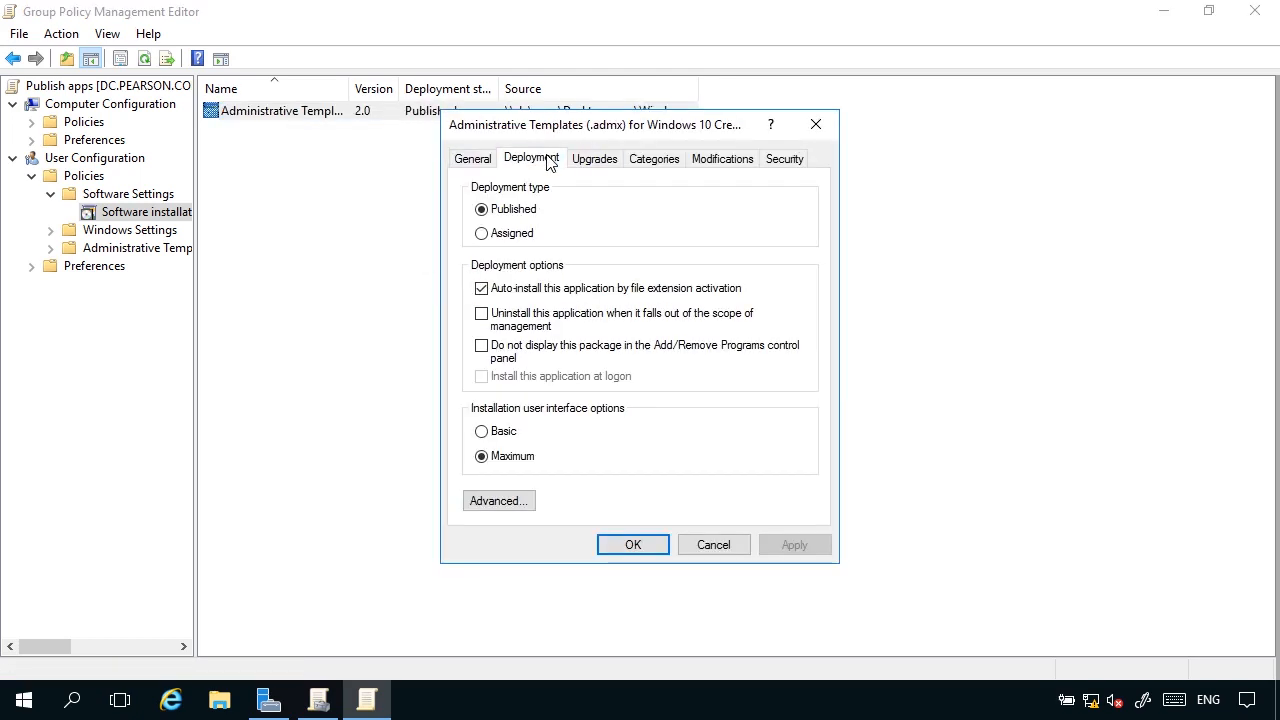
click(603, 162)
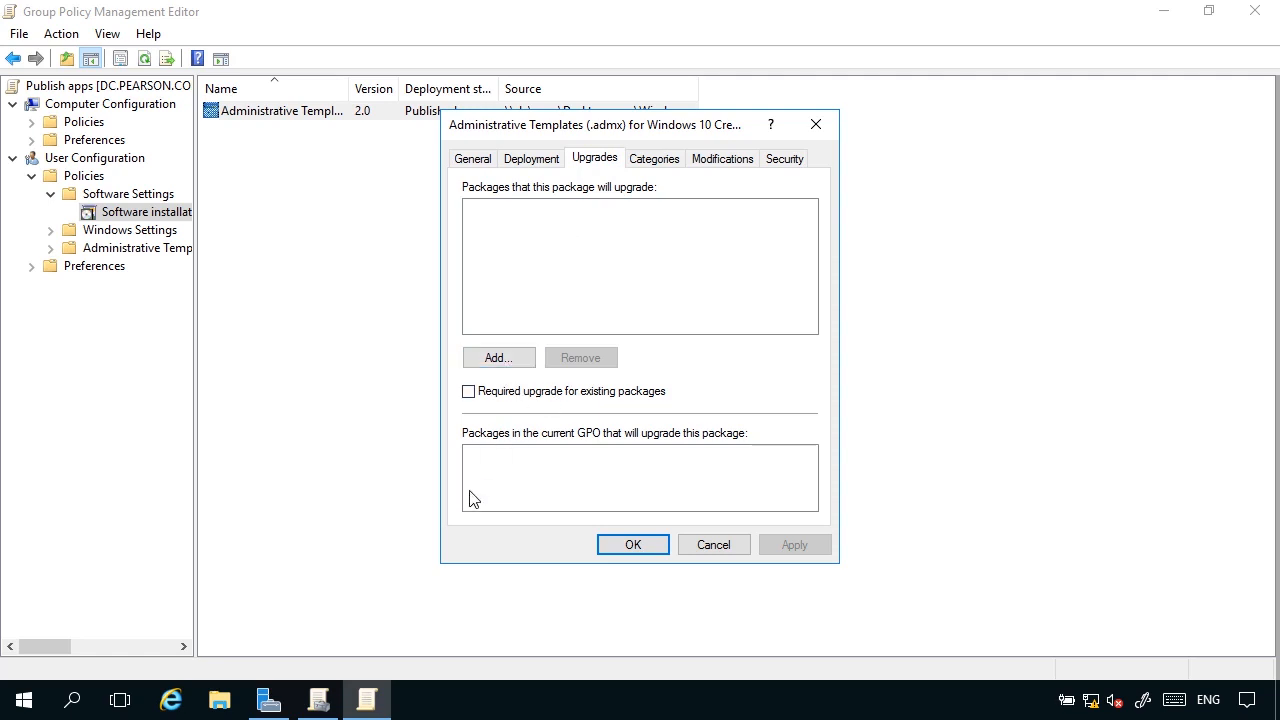
click(698, 551)
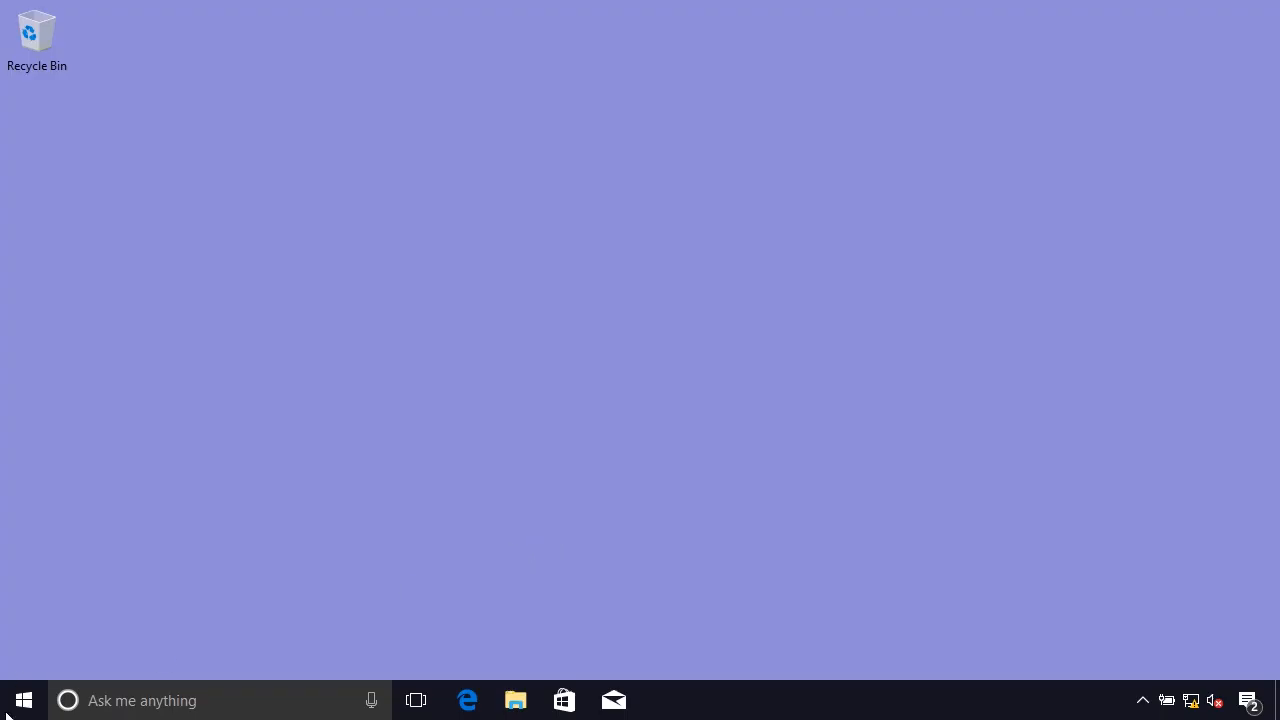
On the Windows 10 client, open Programs and Features in Control Panel and check the programs available to install from the network.
click(26, 703)
text(control)
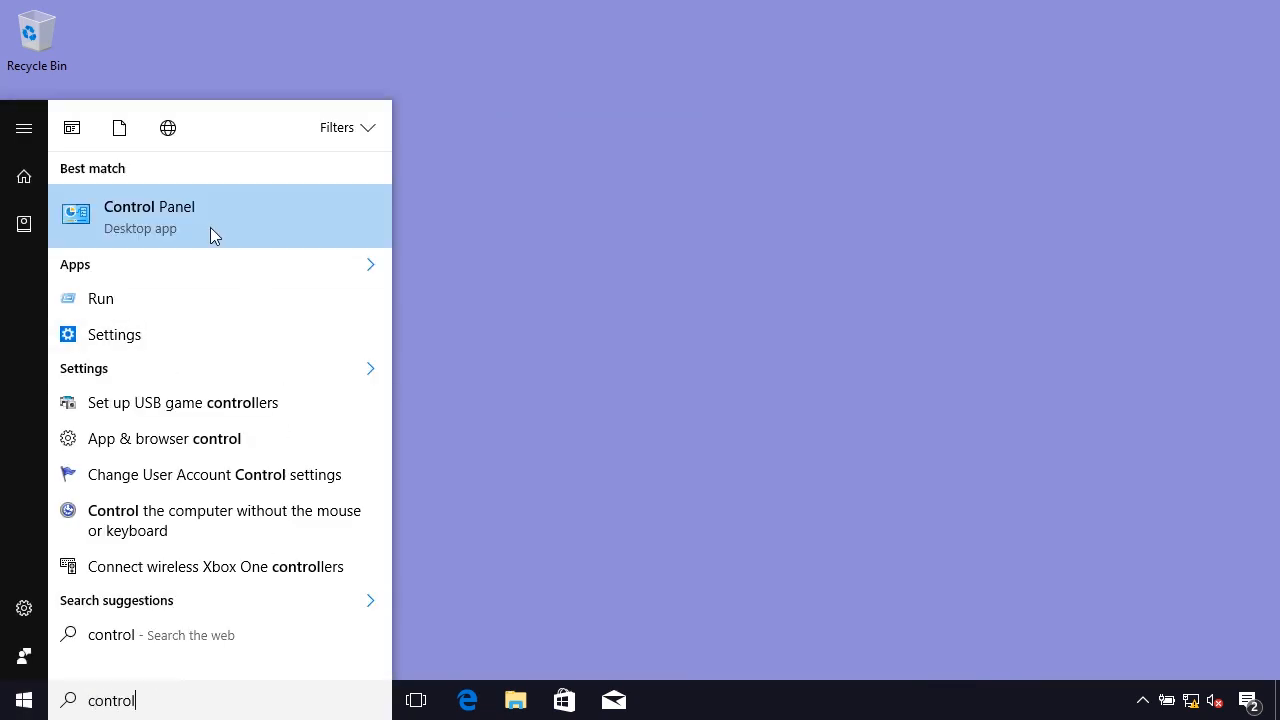
click(210, 228)
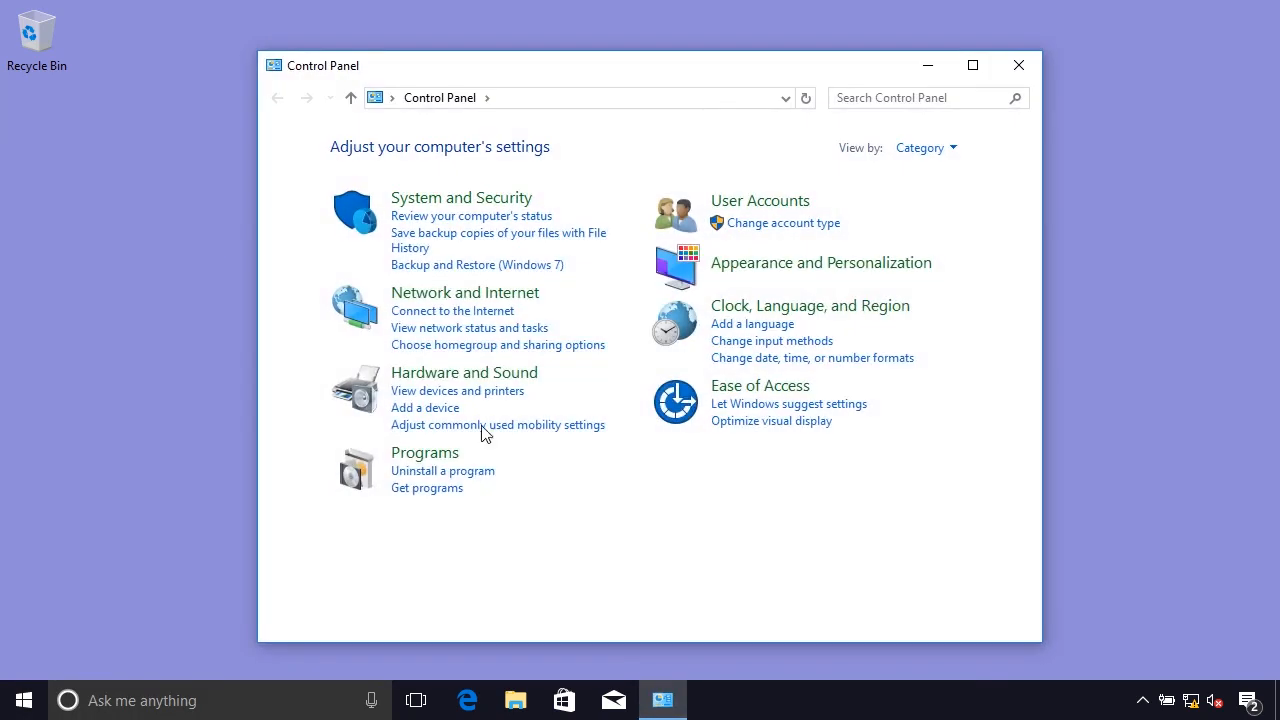
click(433, 455)
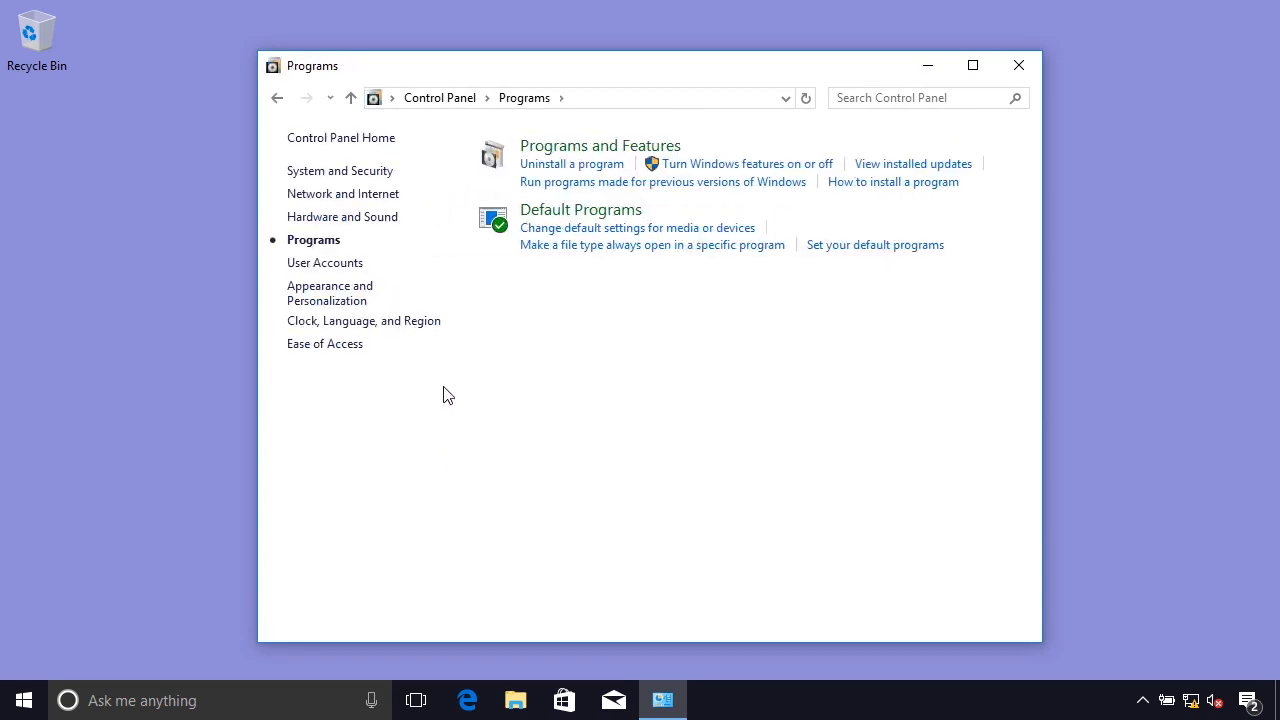
click(606, 164)
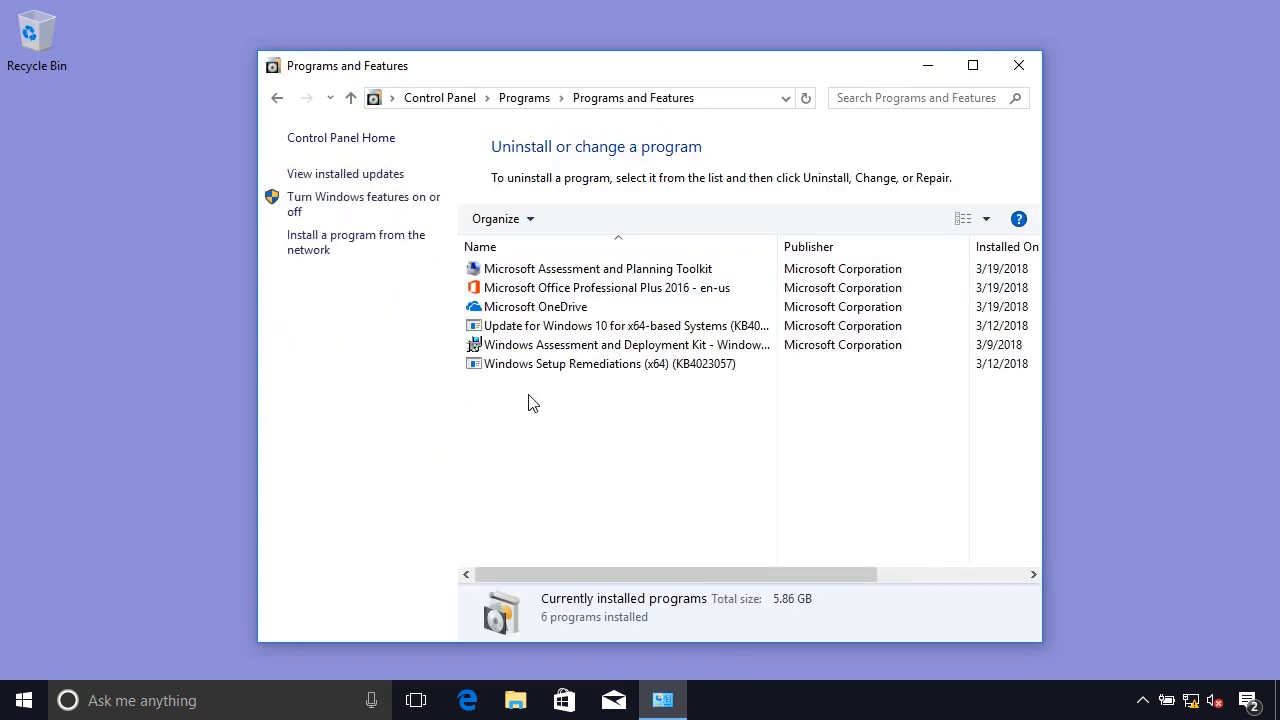
click(346, 248)
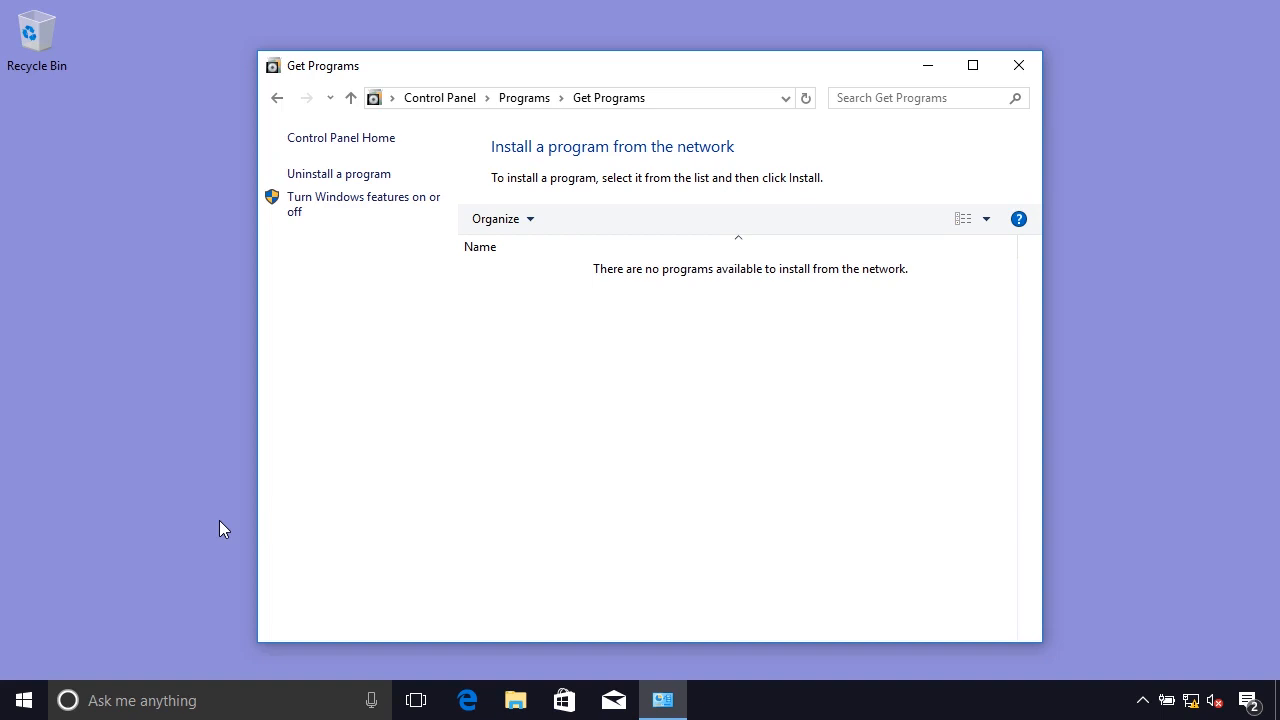
Force a Group Policy update on the client by running gpupdate /force in Command Prompt, and close the prompt.
click(27, 698)
text(cmd)
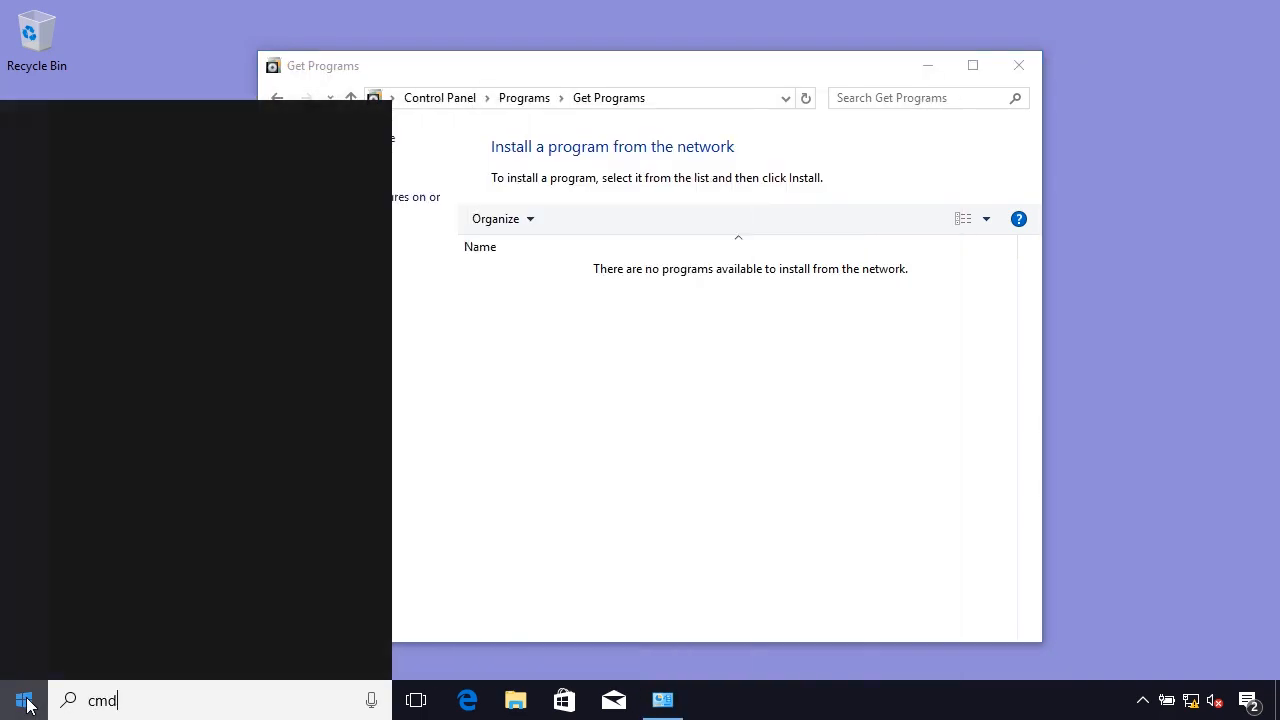
click(171, 230)
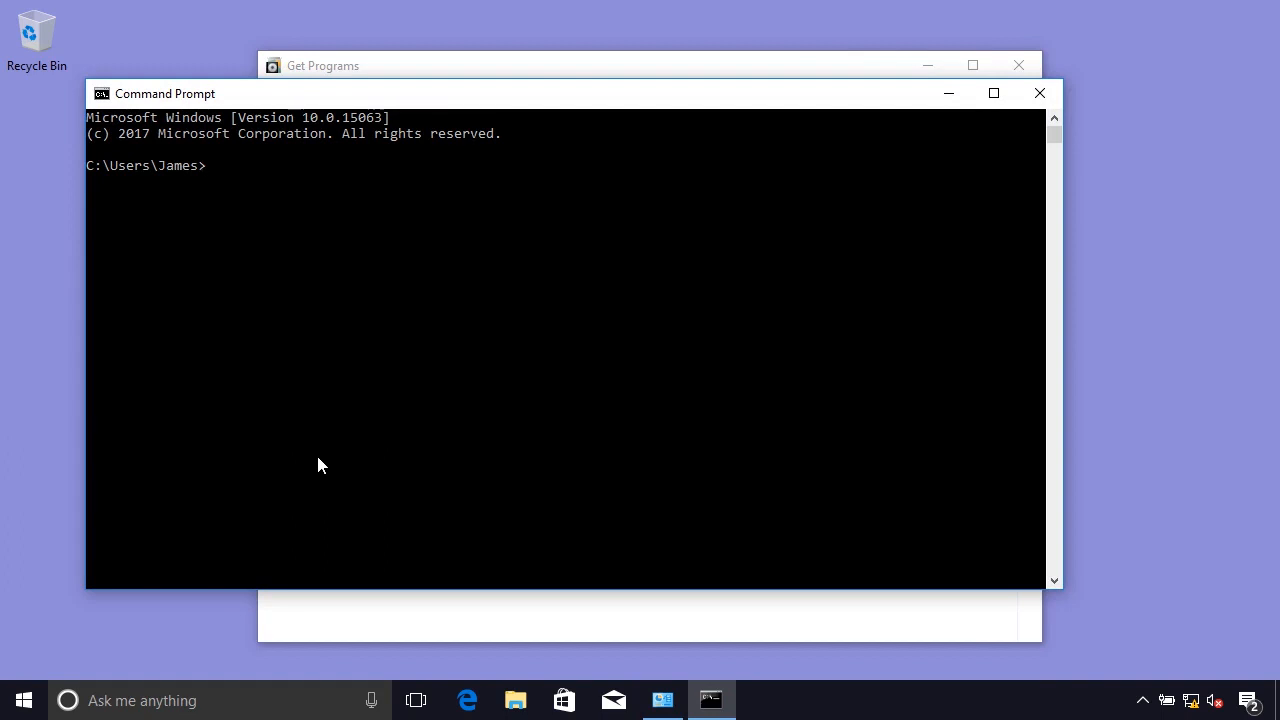
text(gpupdate )
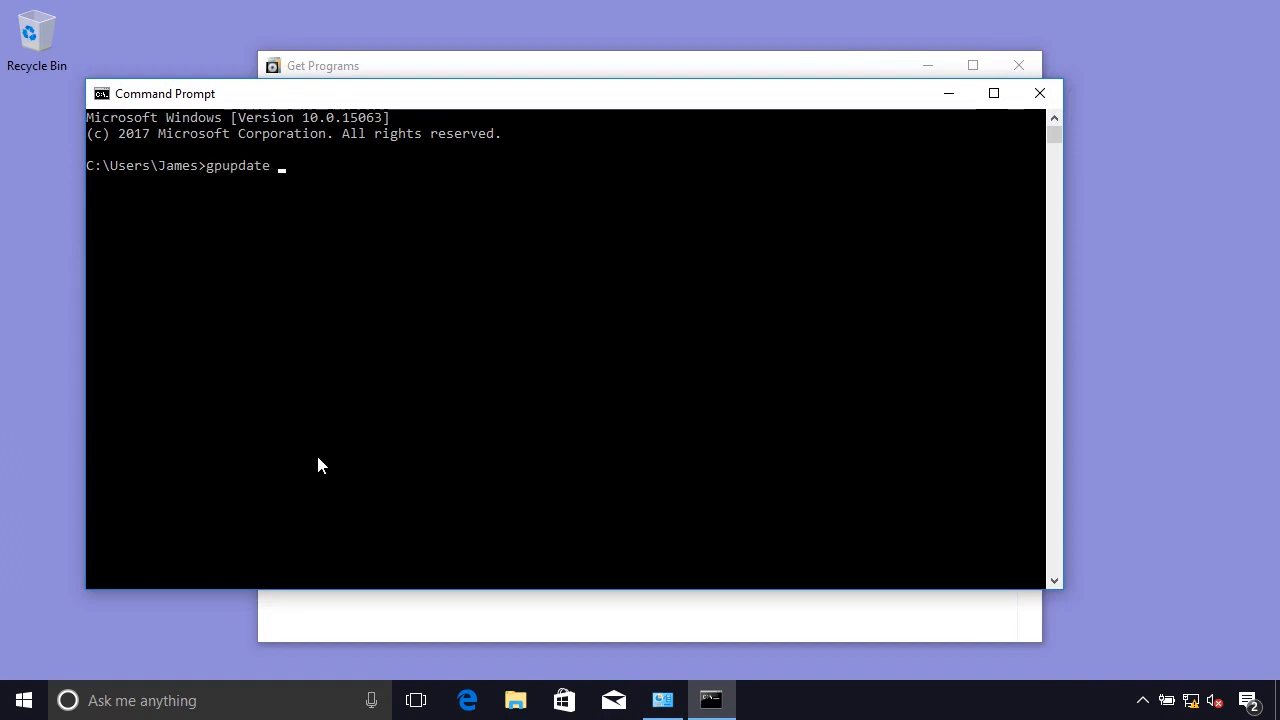
text(/force)
key(Return)
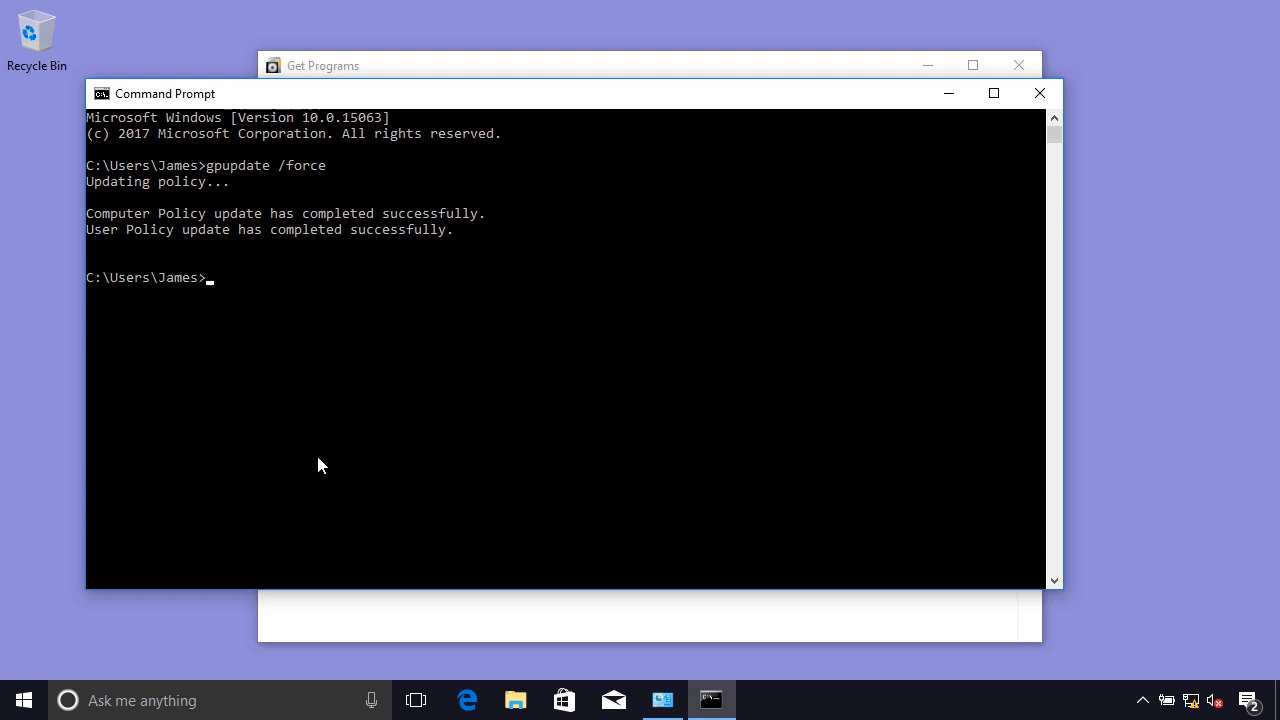
click(1039, 93)
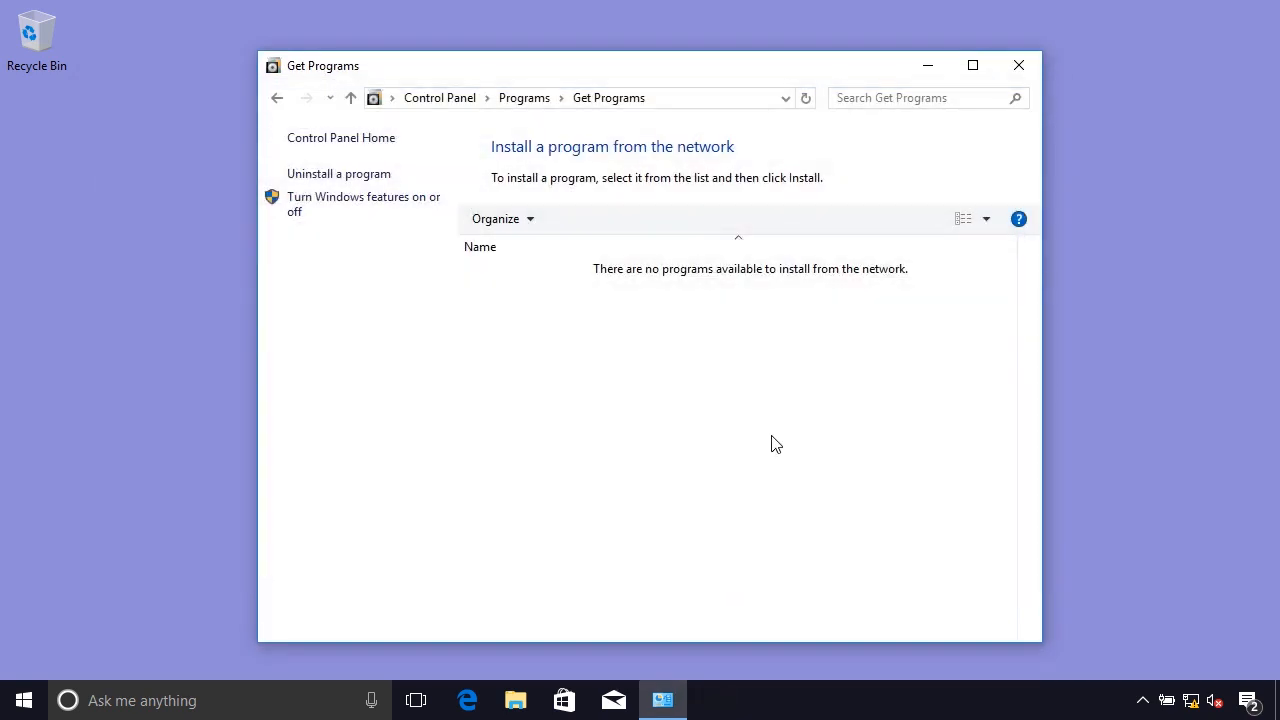
Sign out of the Windows 10 client and sign back in to the same account with the account password.
click(26, 703)
right_click(28, 705)
mouse_move(175, 639)
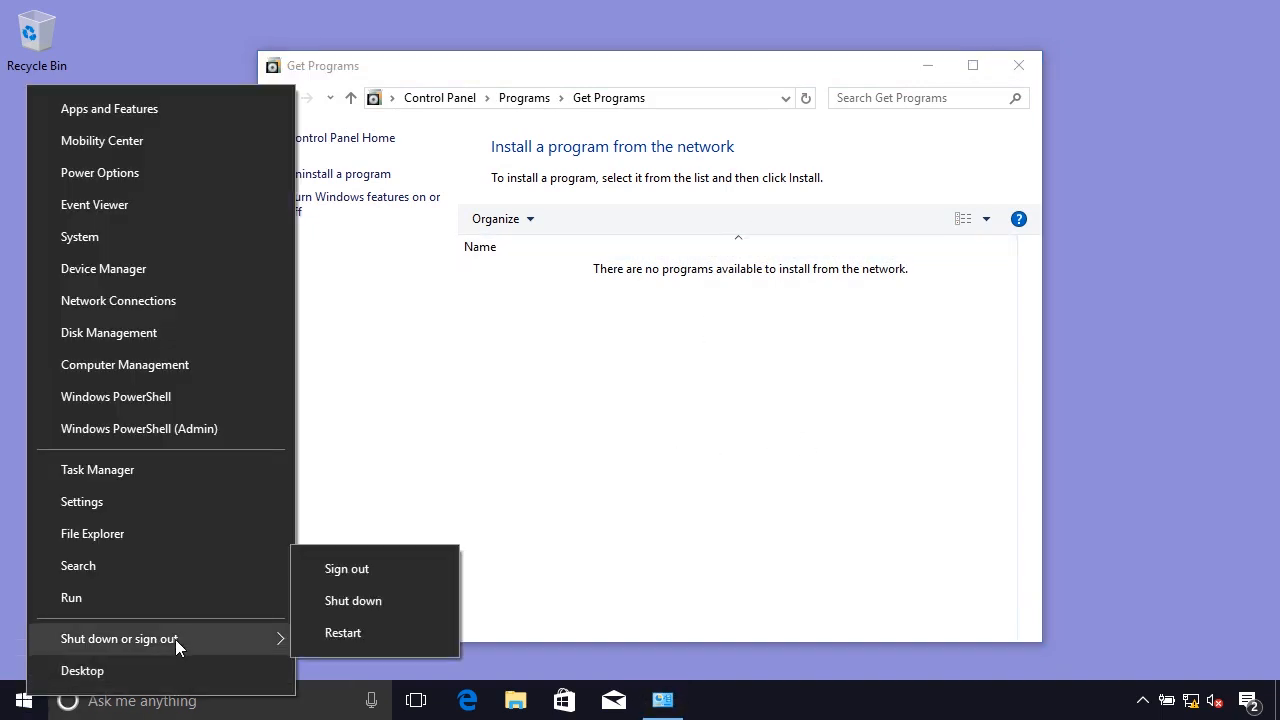
click(375, 568)
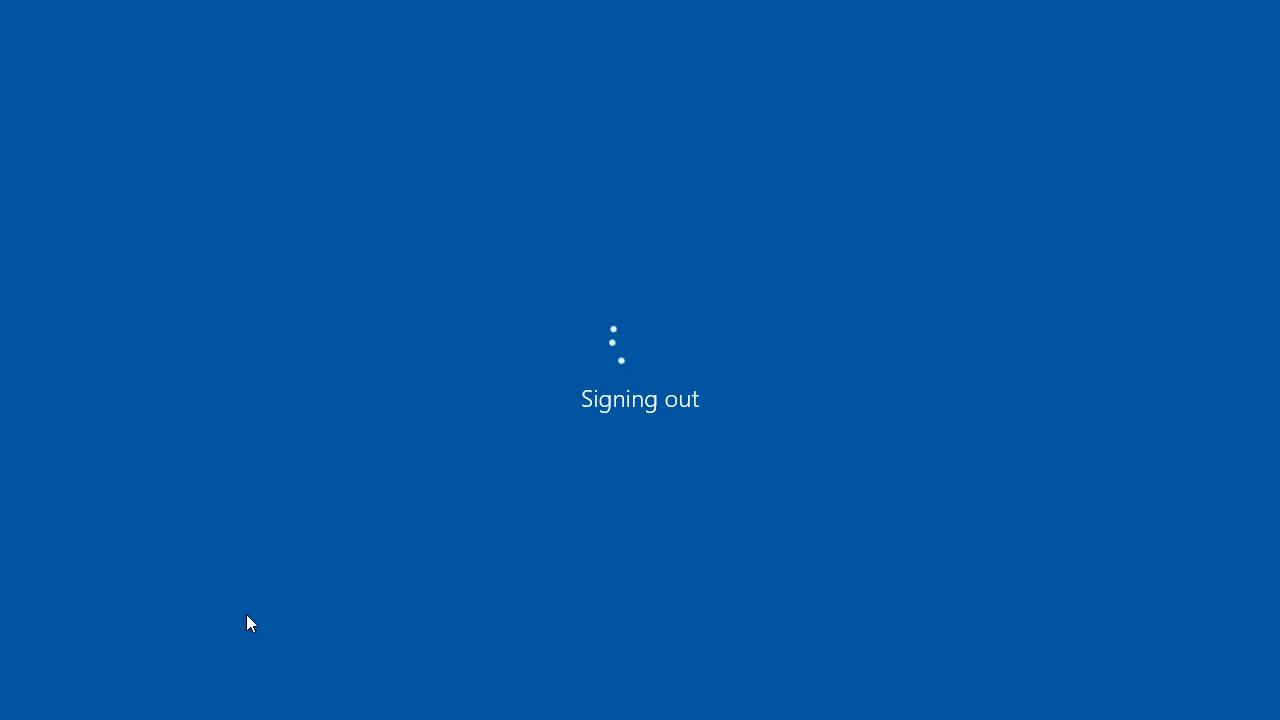
click(444, 559)
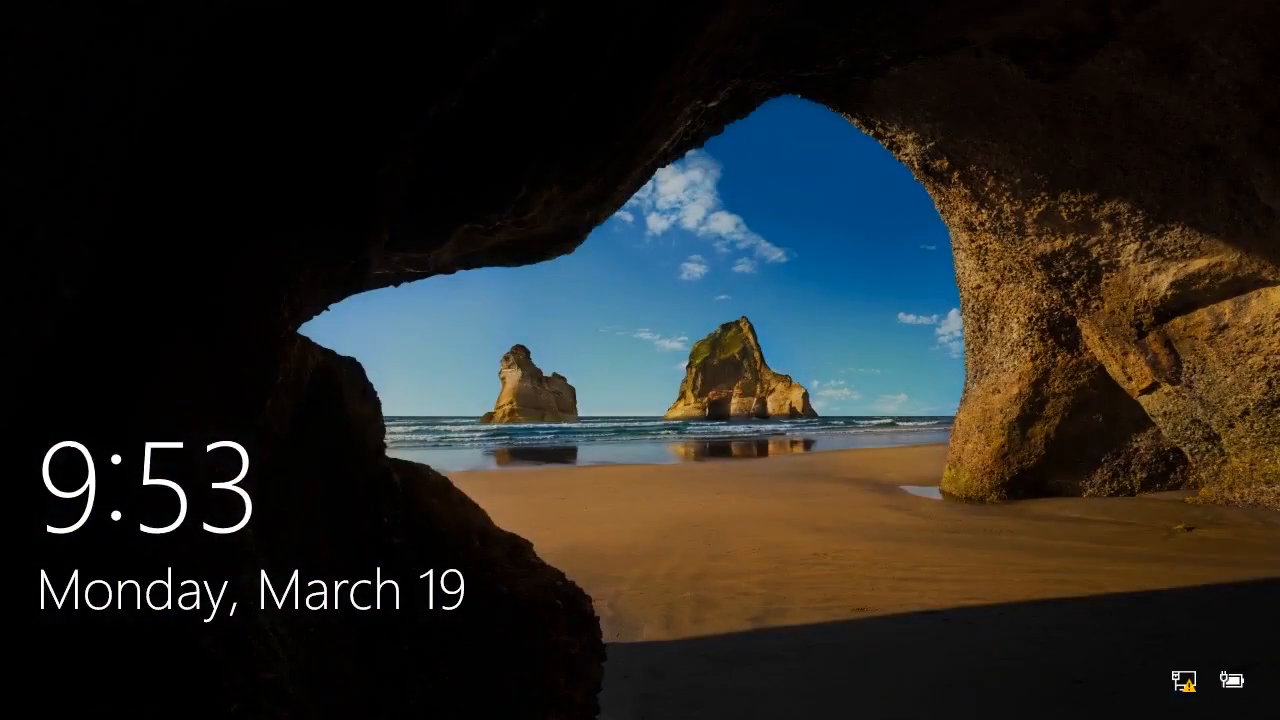
click(440, 678)
text(••••)
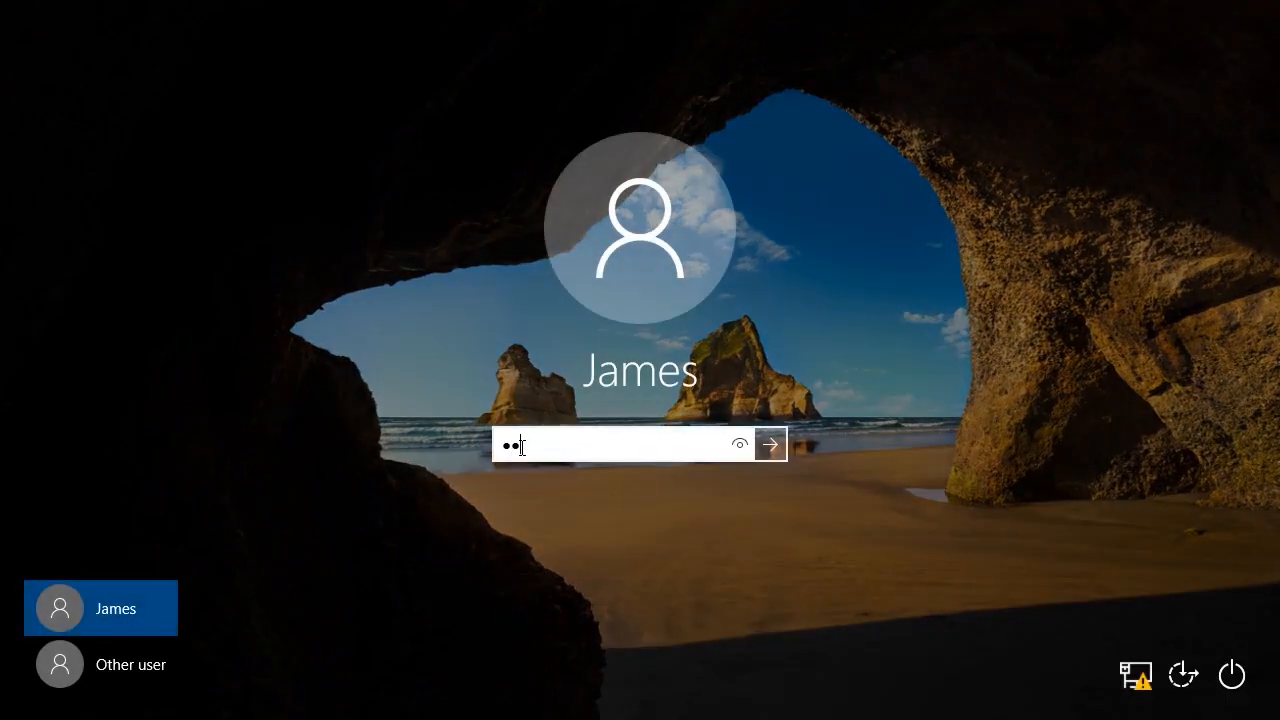
text(••••)
key(Return)
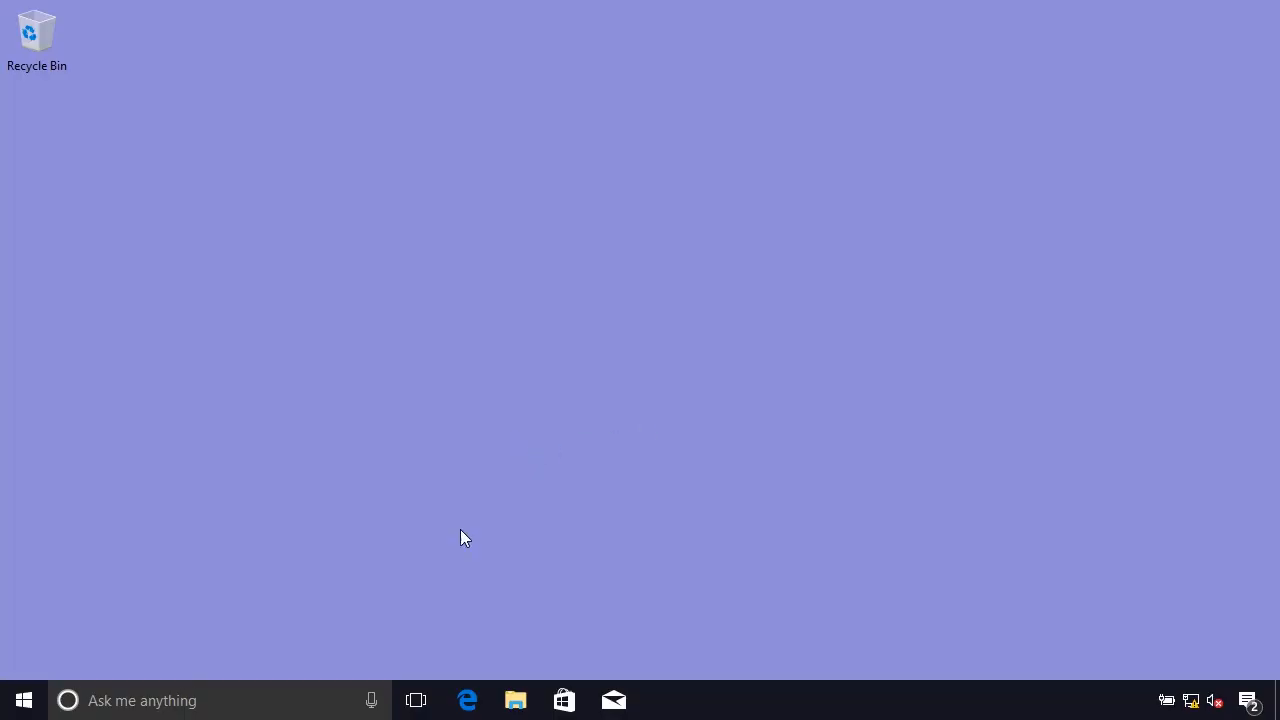
Open Programs and Features in Control Panel, check the programs available to install from the network, and close the window.
click(24, 713)
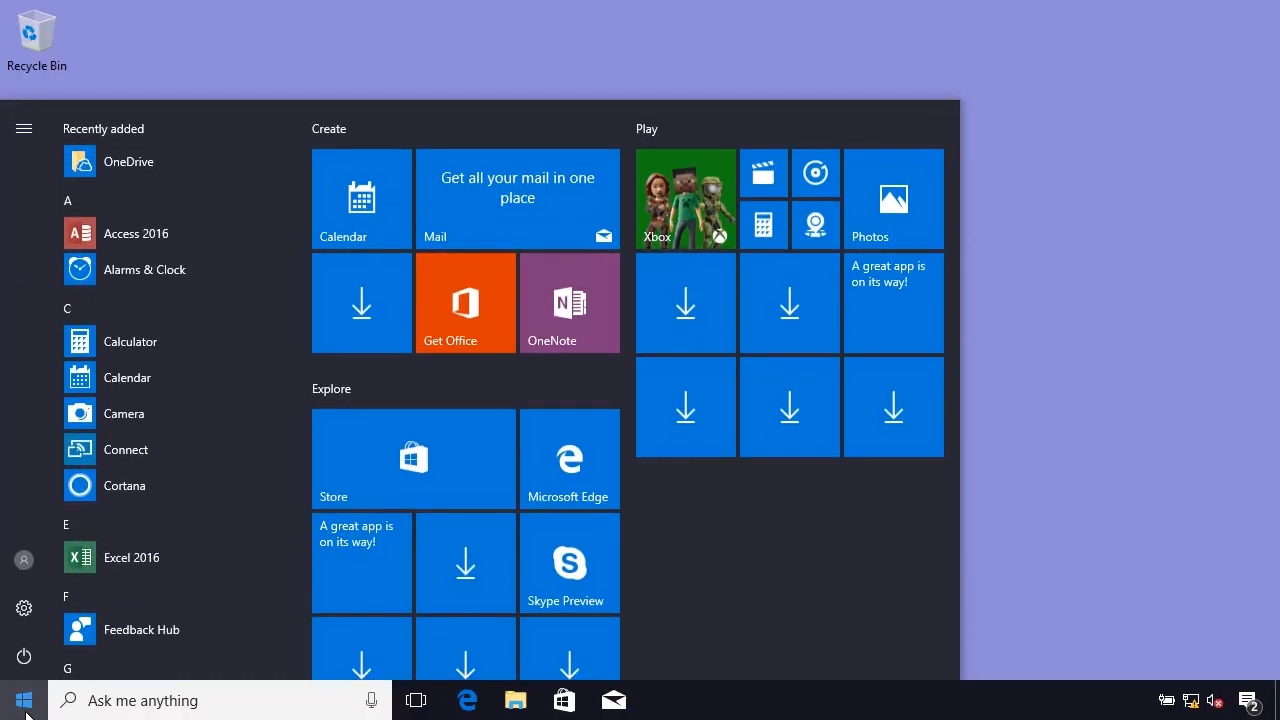
text(control)
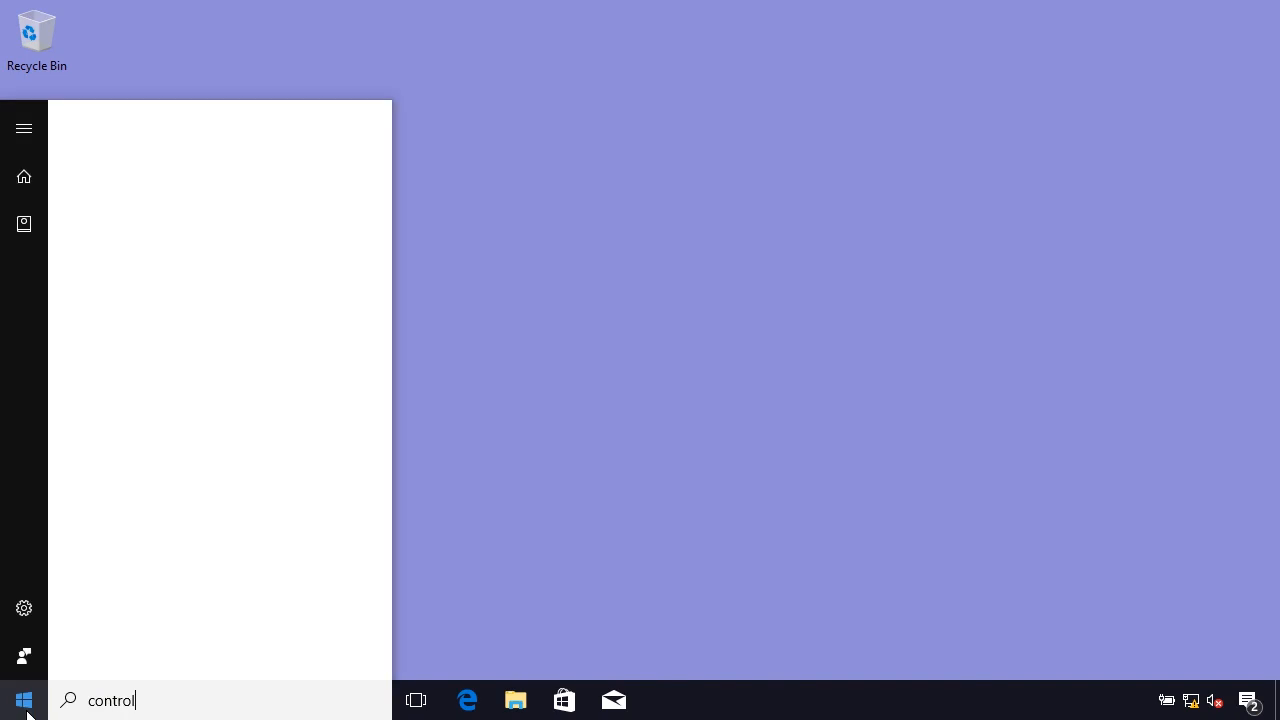
click(179, 224)
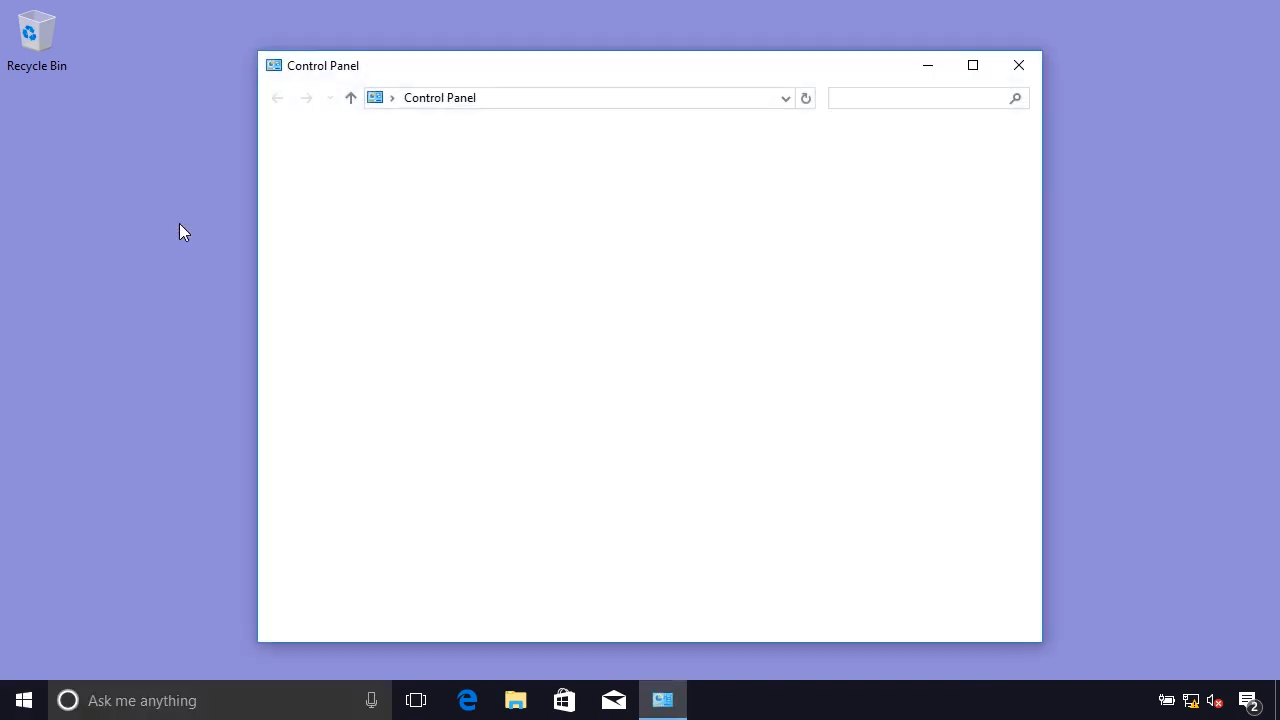
click(440, 456)
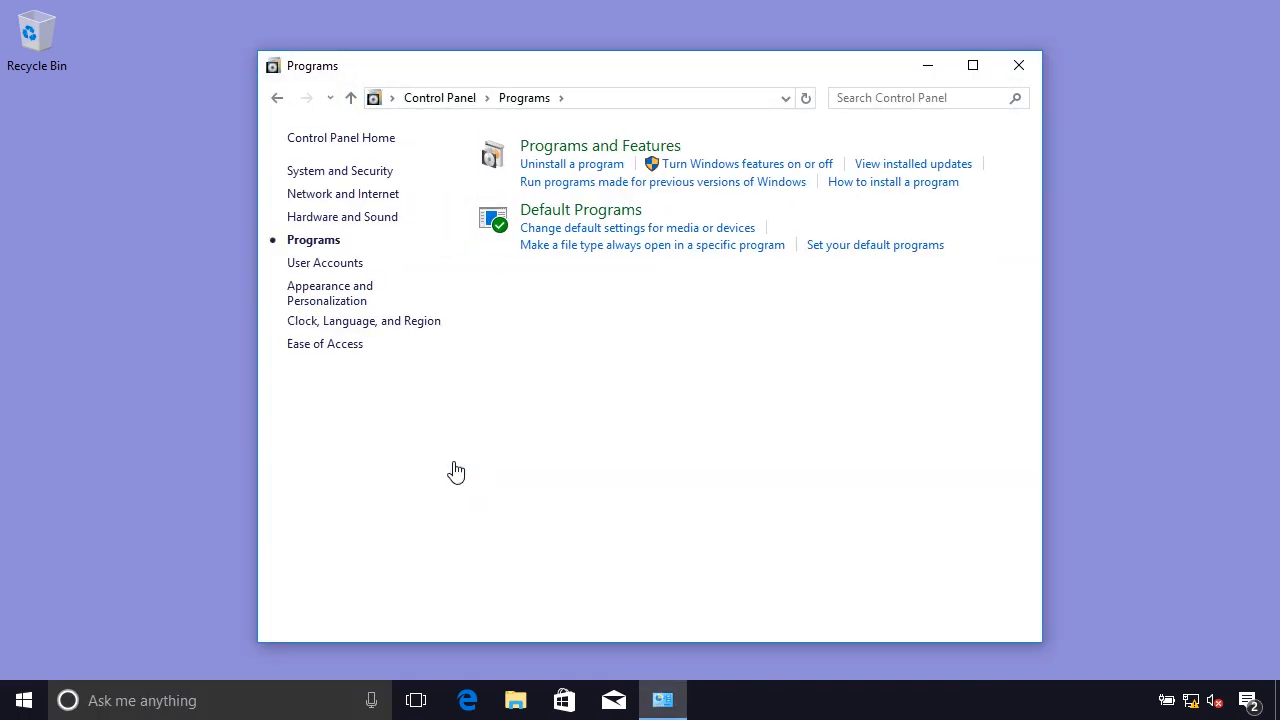
click(628, 148)
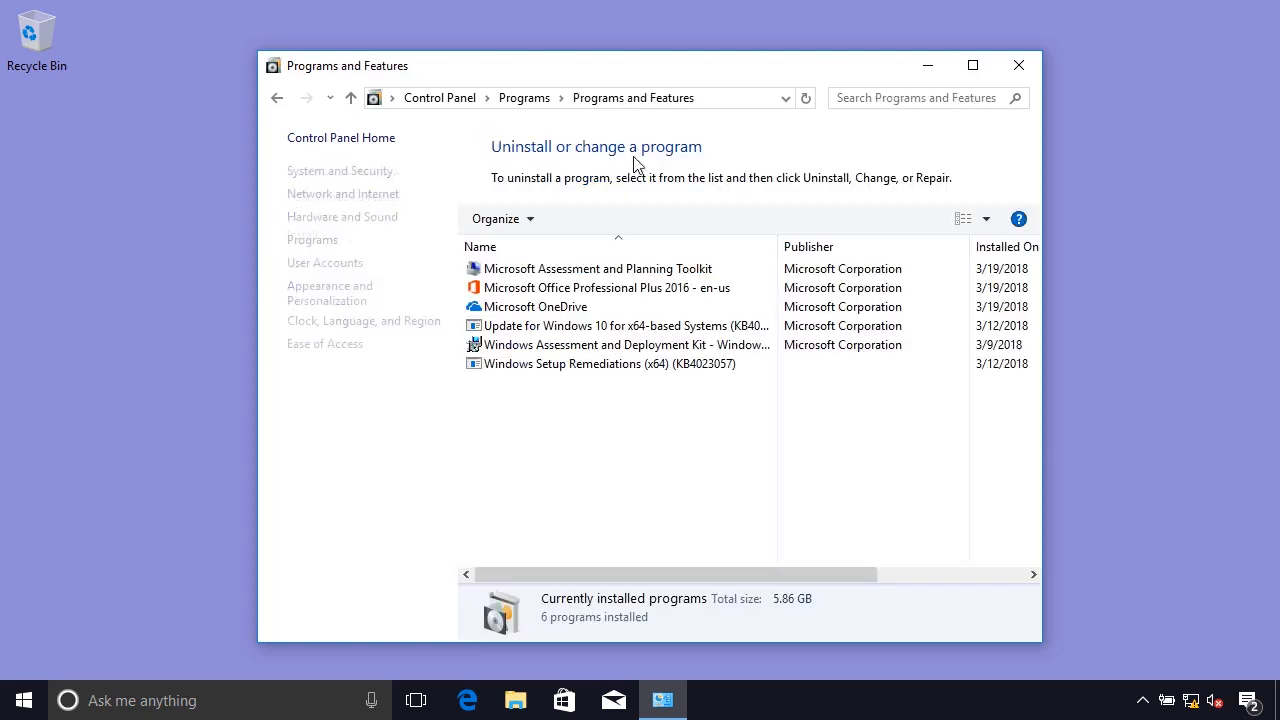
click(394, 246)
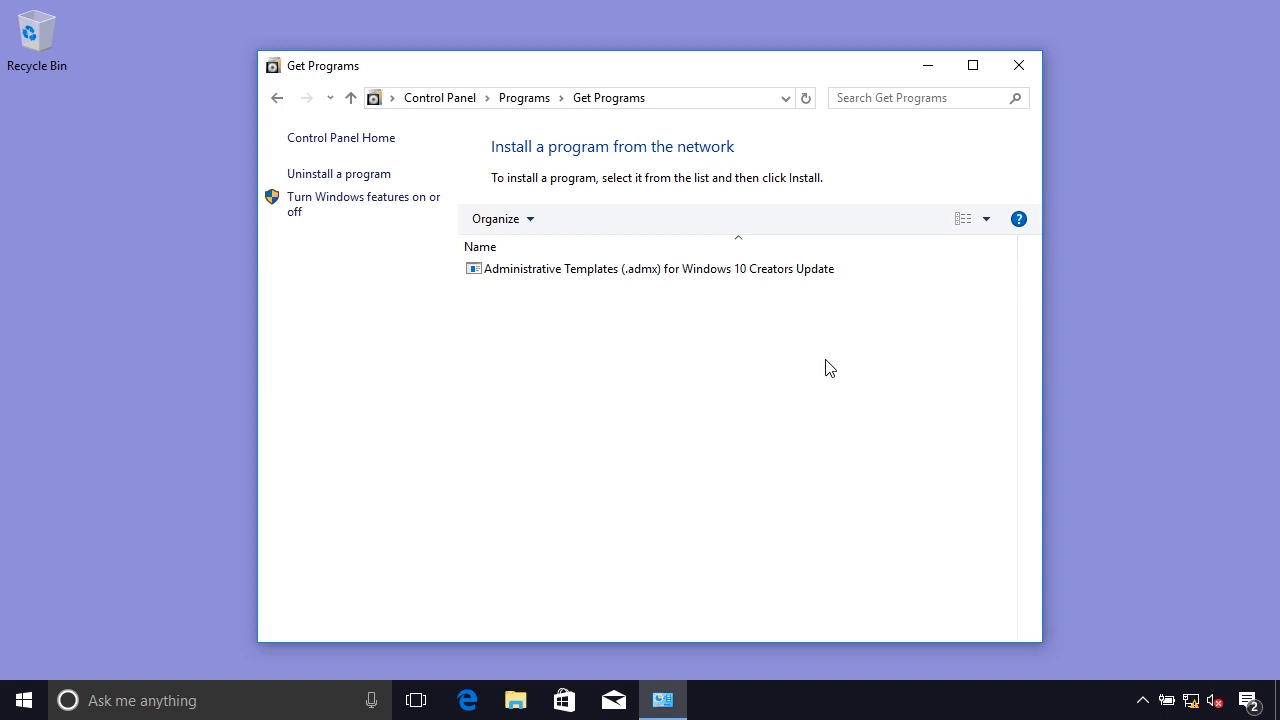
key(alt+F4)
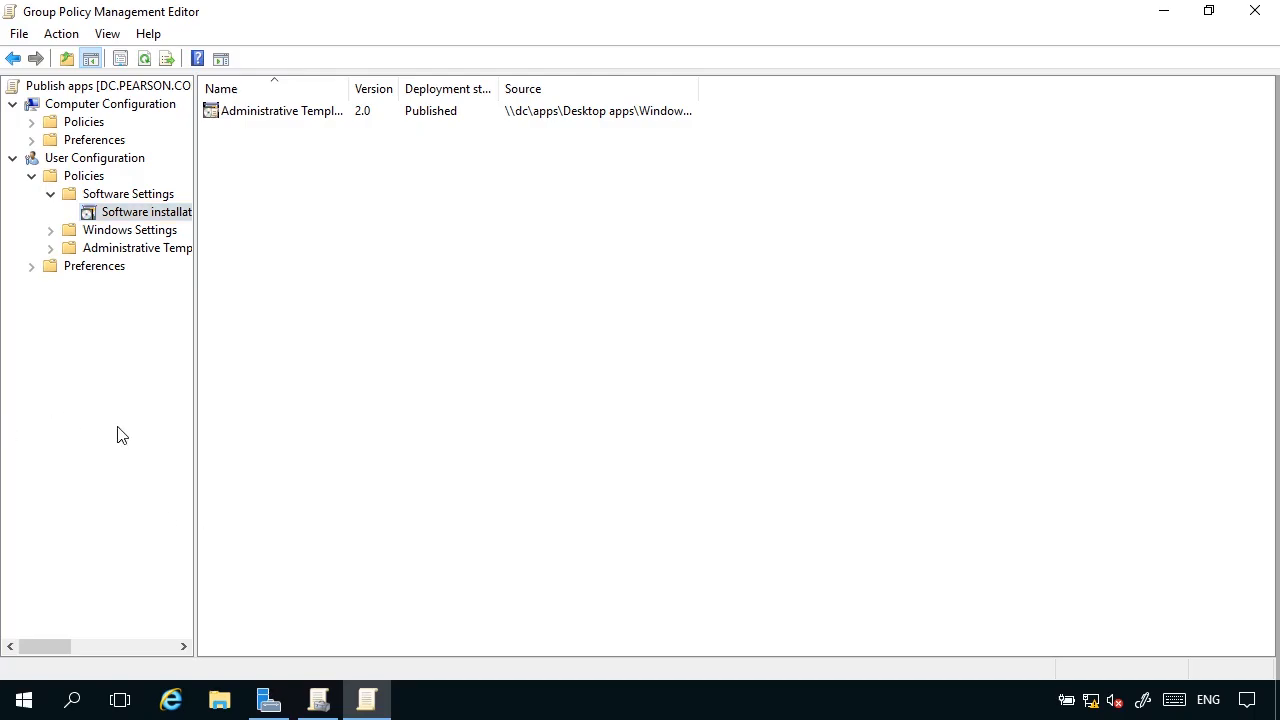
In Group Policy Management Editor on the server, view Software installation under the Computer Configuration policies and collapse those policies again.
click(31, 122)
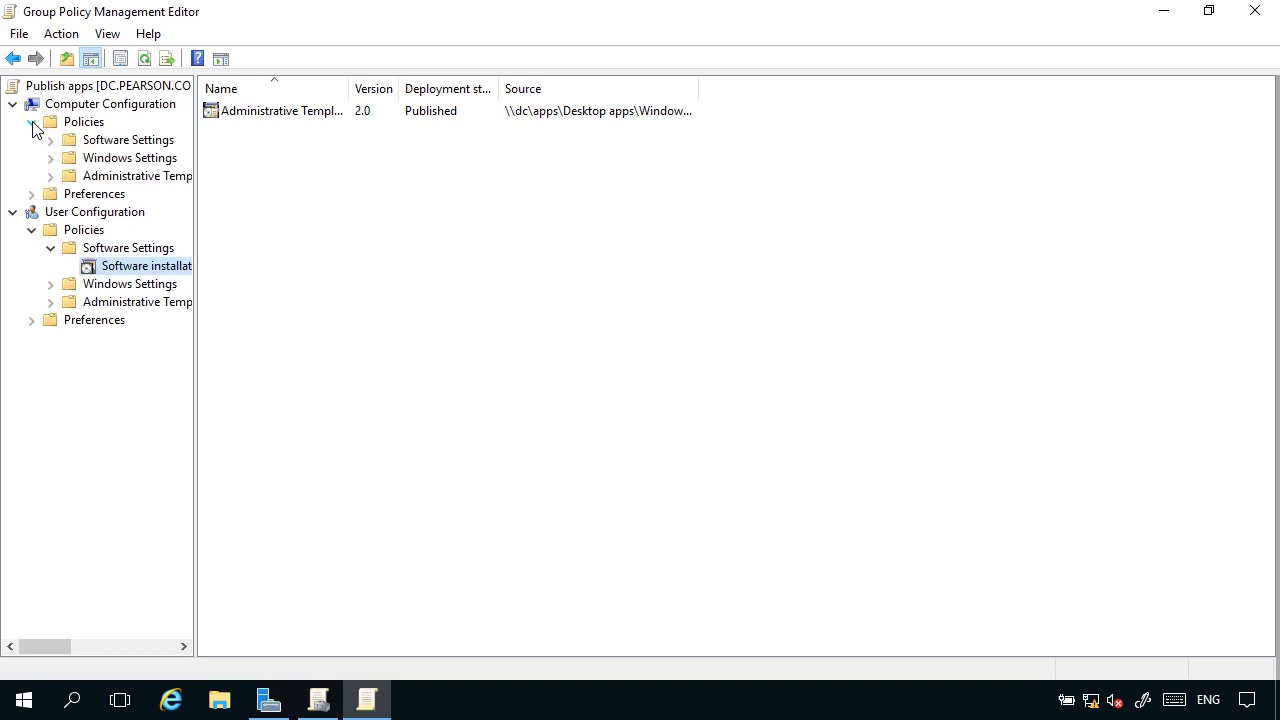
click(50, 140)
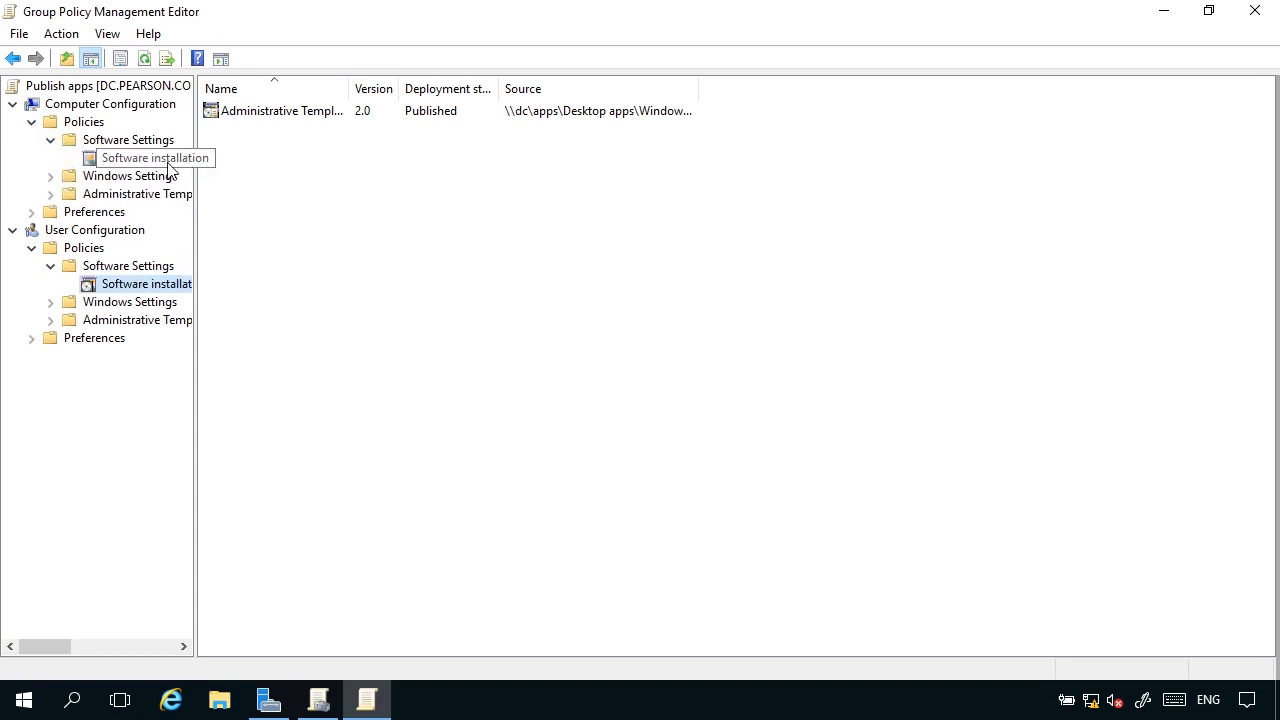
click(31, 122)
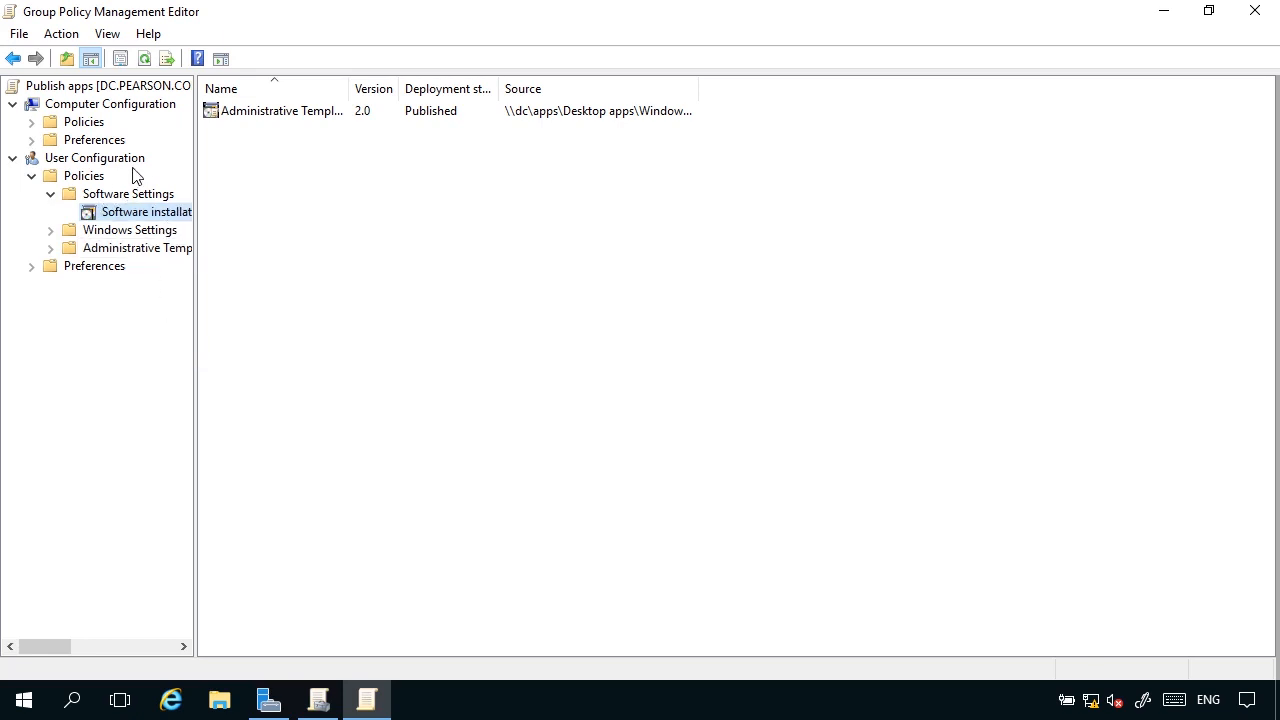
Add the XmlNotepad package from the Desktop apps folder to the User Configuration Software installation with the Assigned deployment method.
right_click(160, 212)
mouse_move(209, 224)
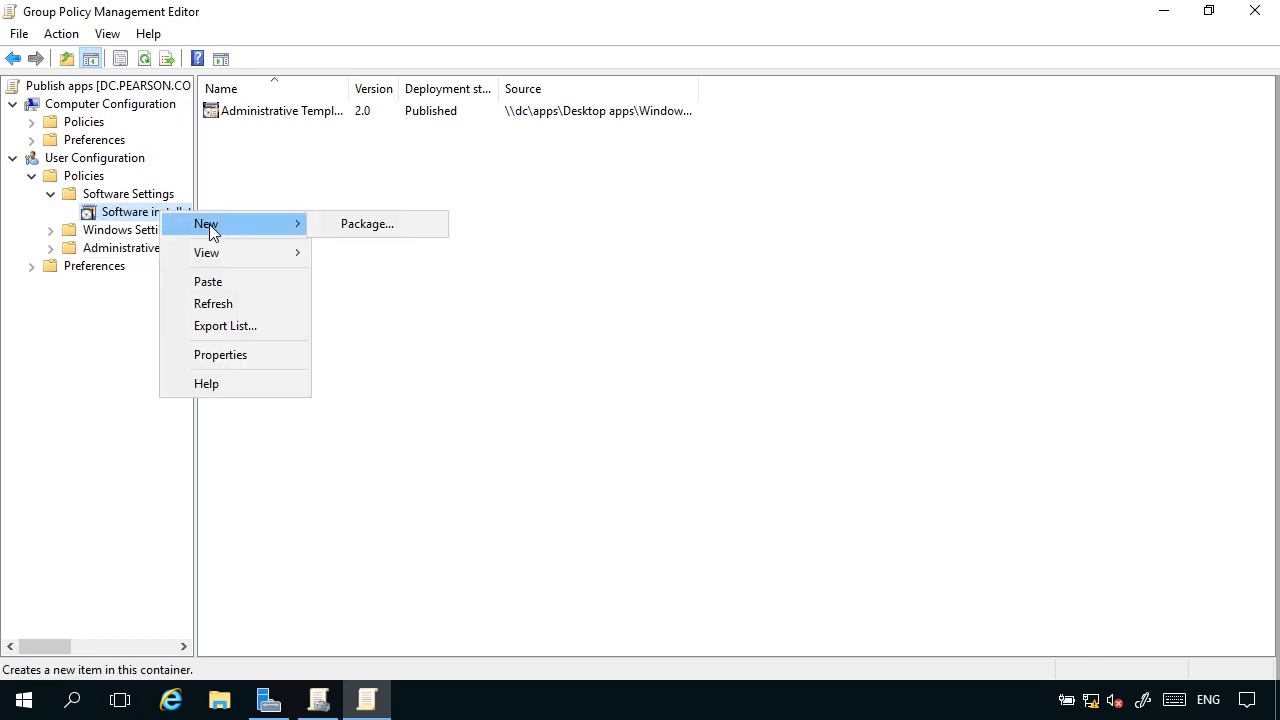
click(405, 226)
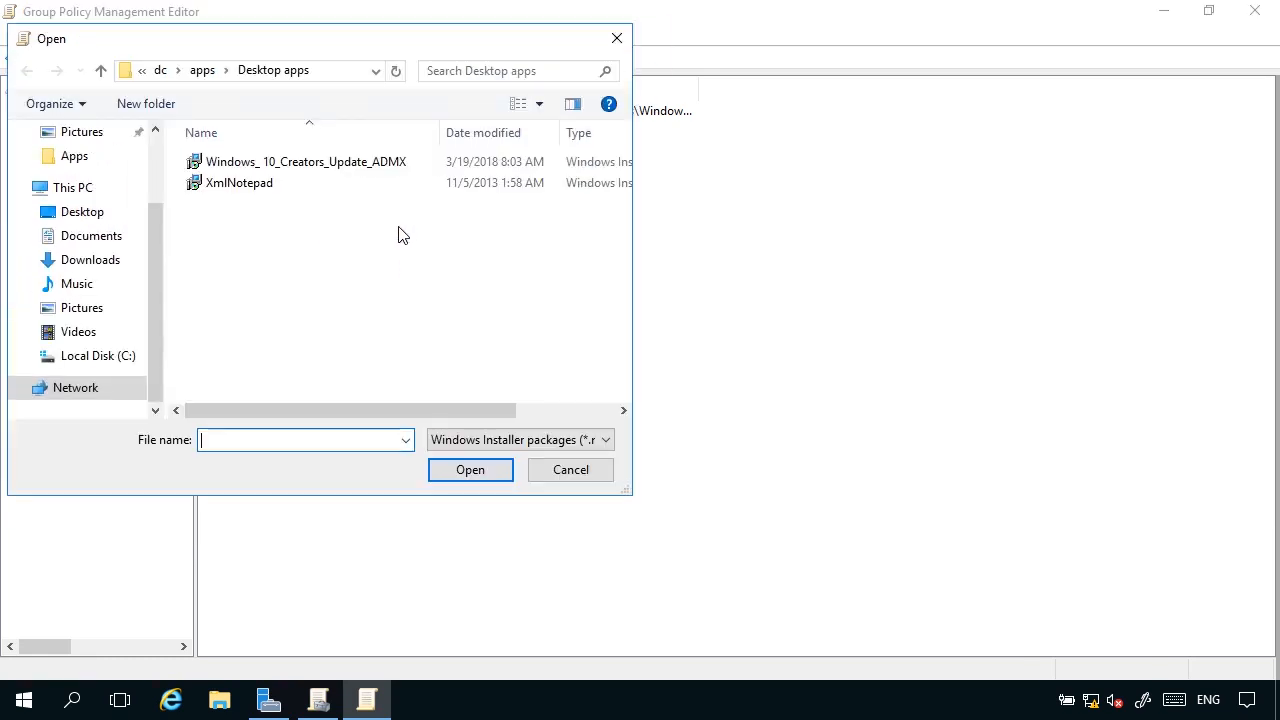
click(252, 190)
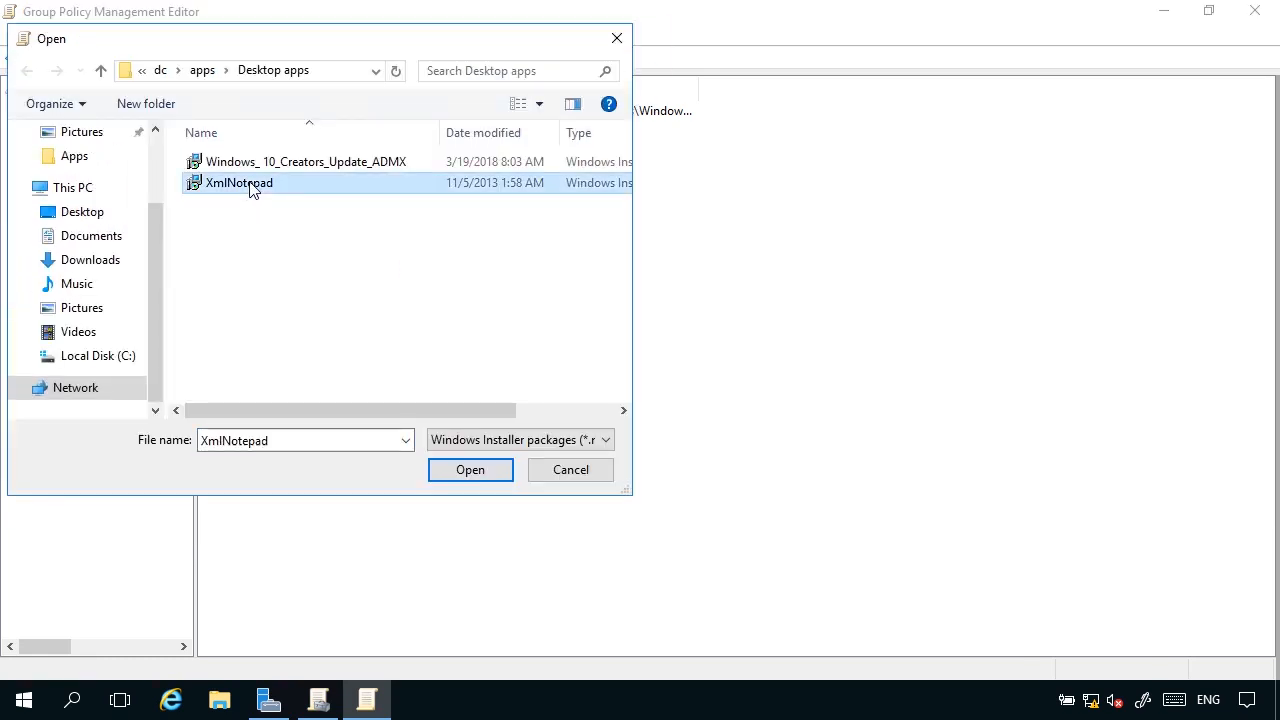
click(473, 473)
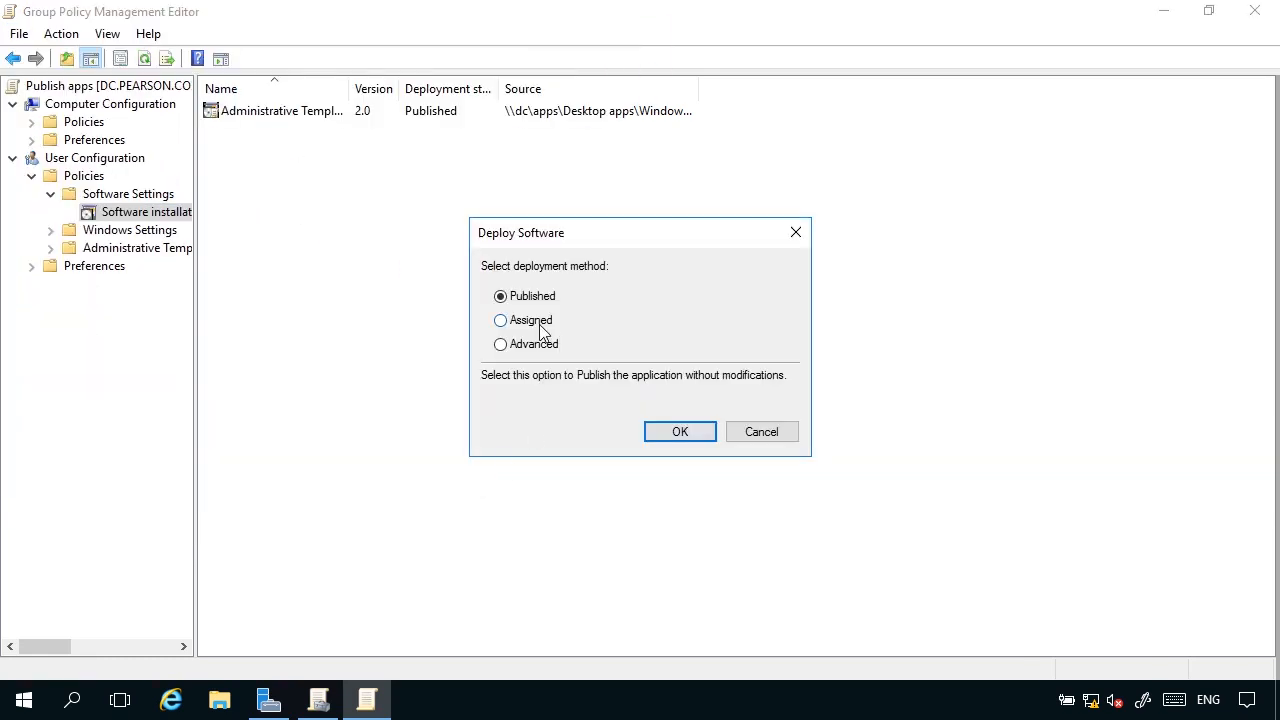
click(537, 322)
click(540, 344)
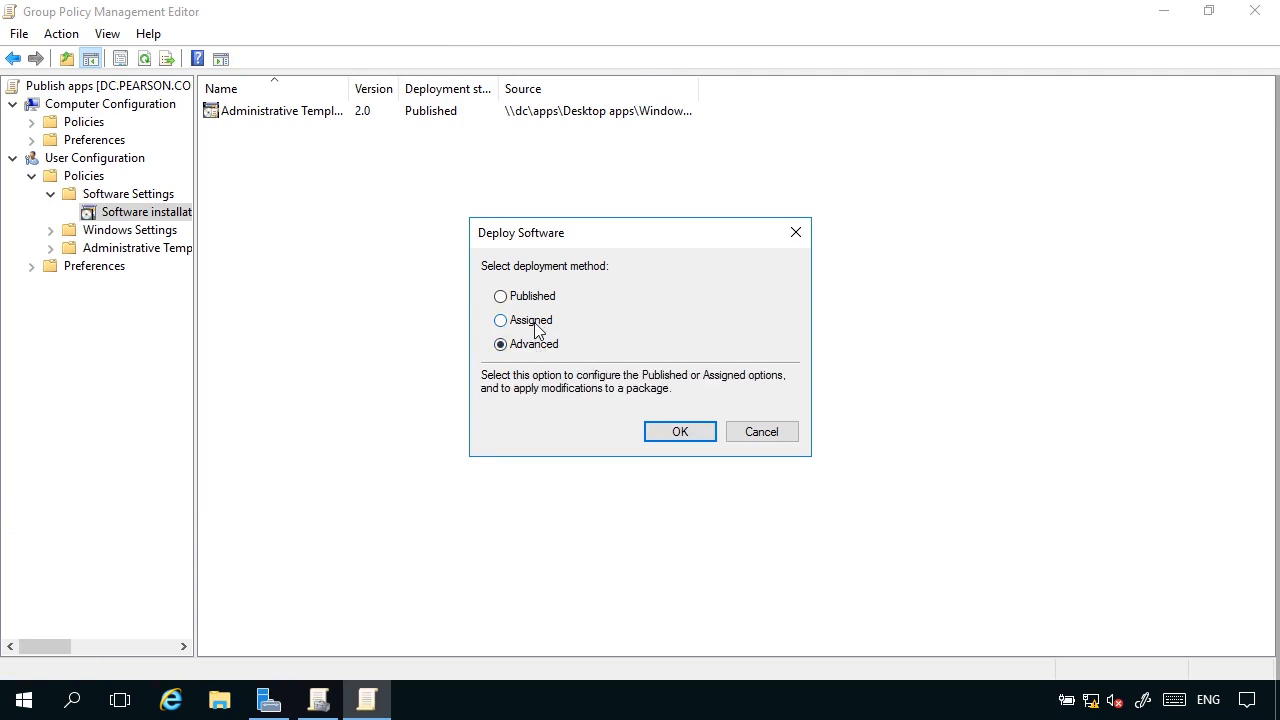
click(537, 321)
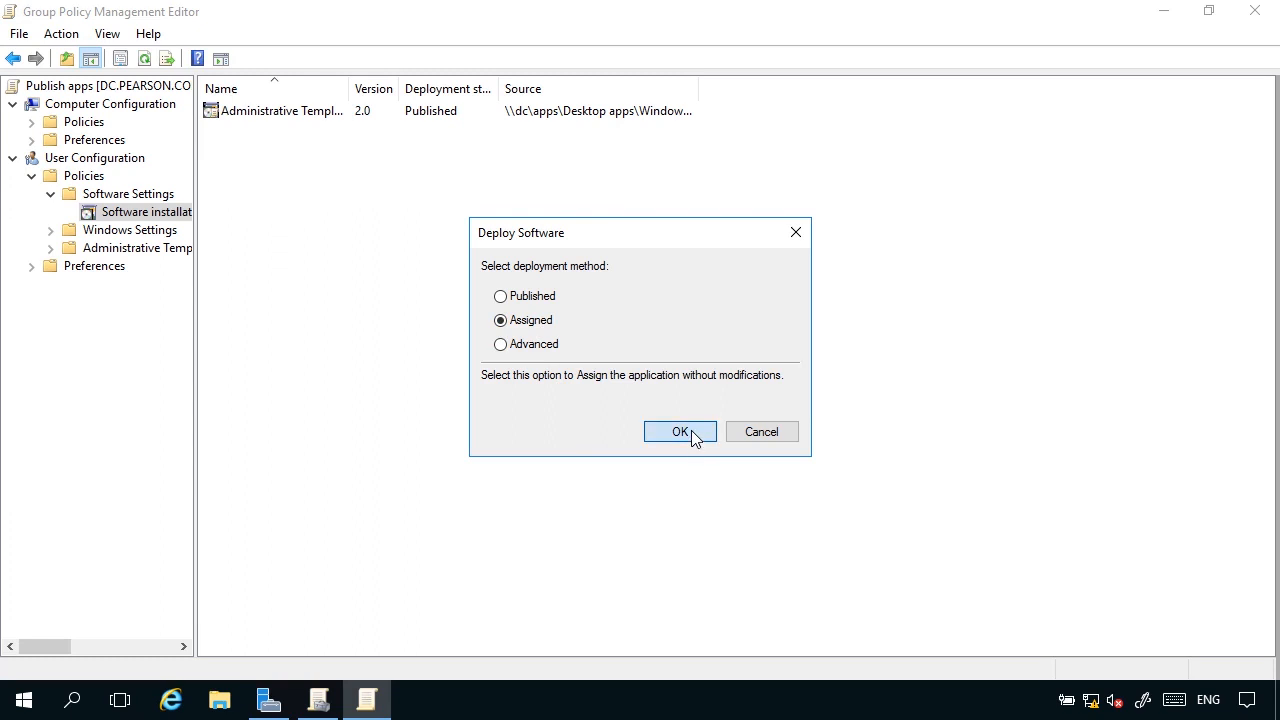
click(691, 431)
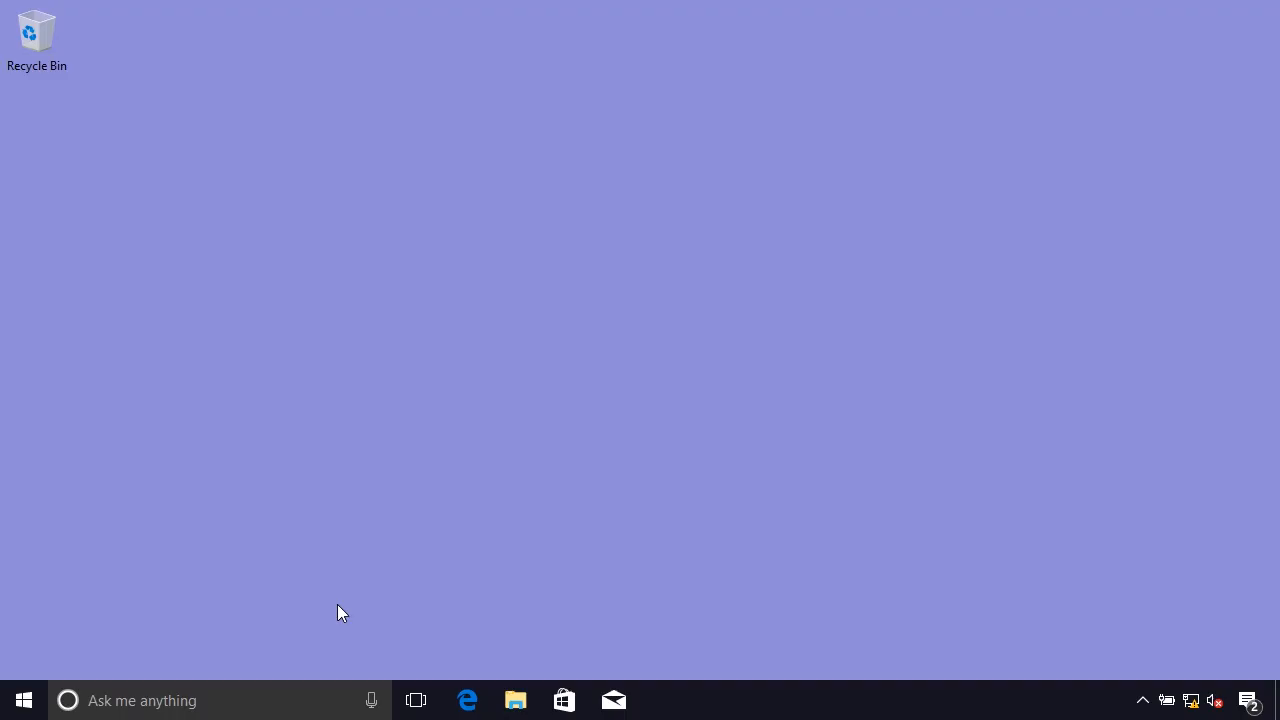
On the Windows 10 client, force a policy refresh with gpupdate /force in Command Prompt and close the prompt.
click(25, 702)
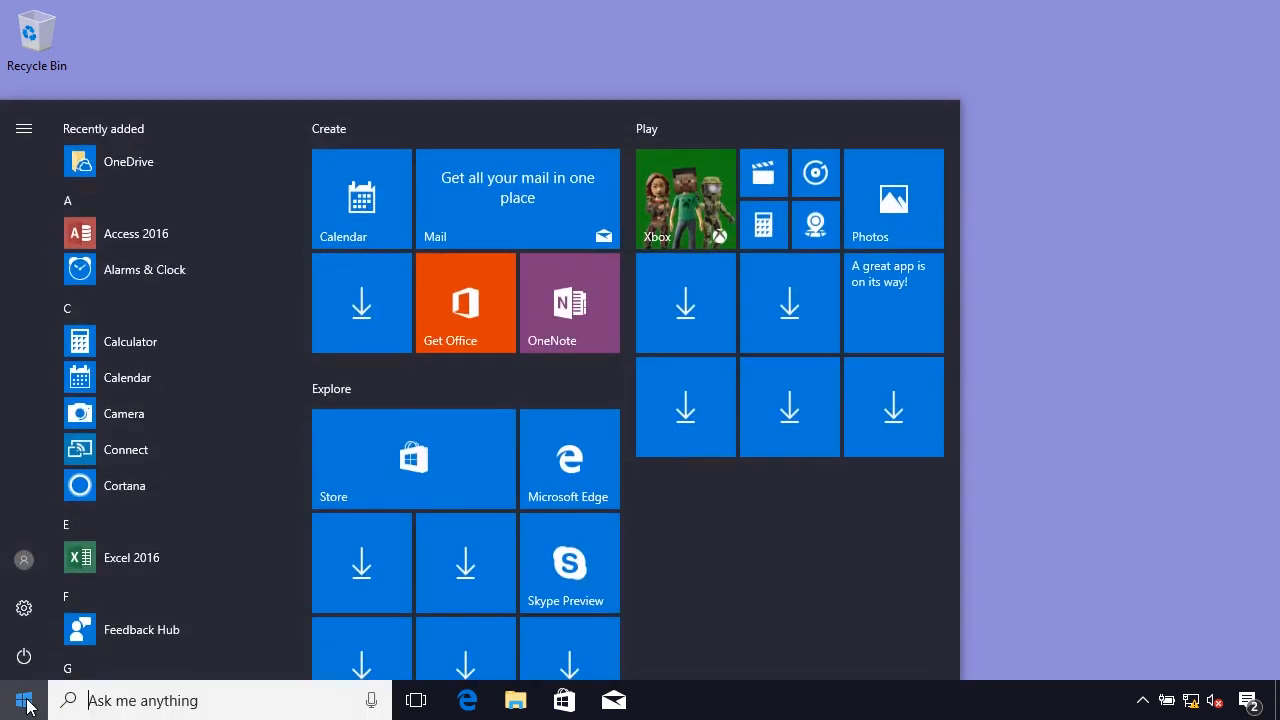
text(cmd)
click(199, 230)
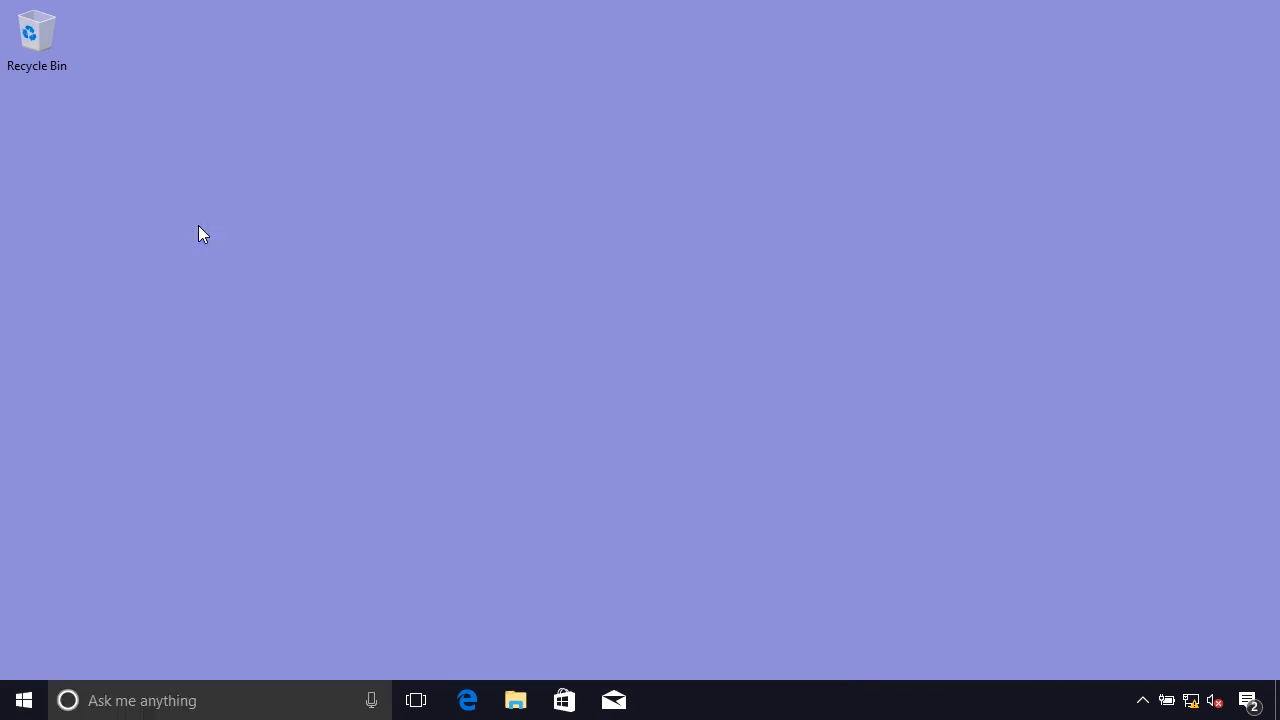
text(gpu)
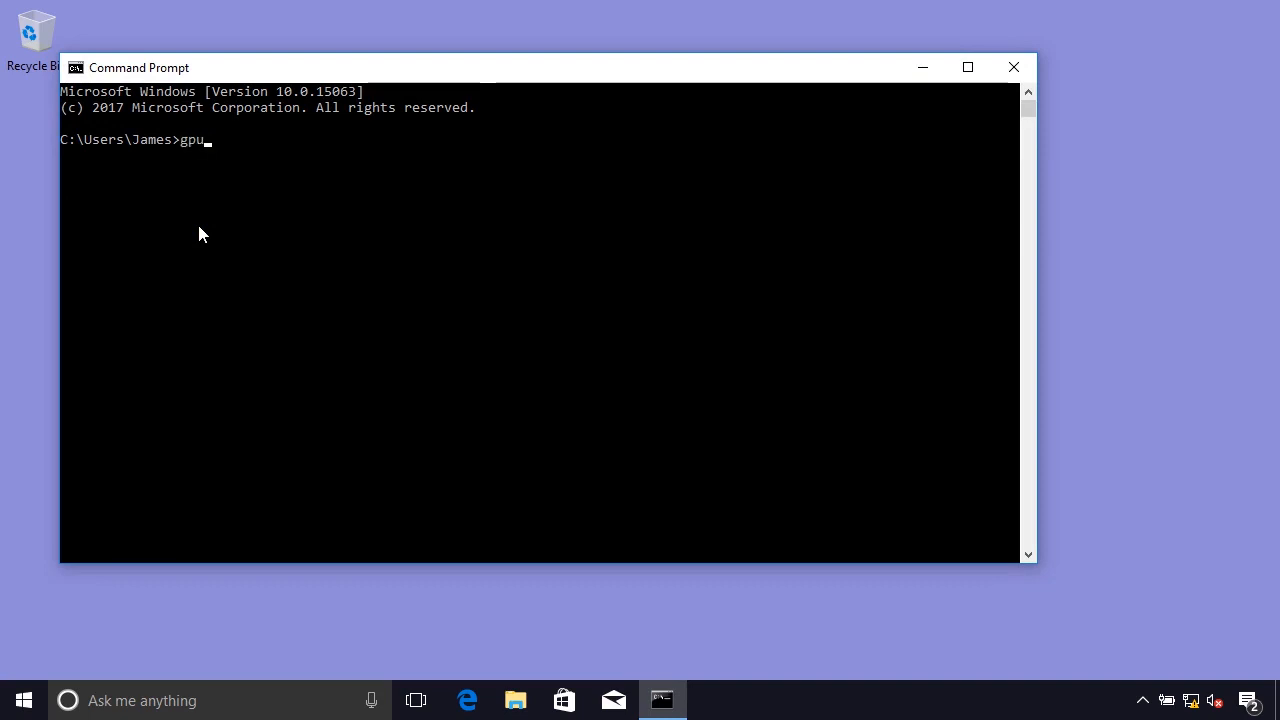
text(pdate /force)
key(Return)
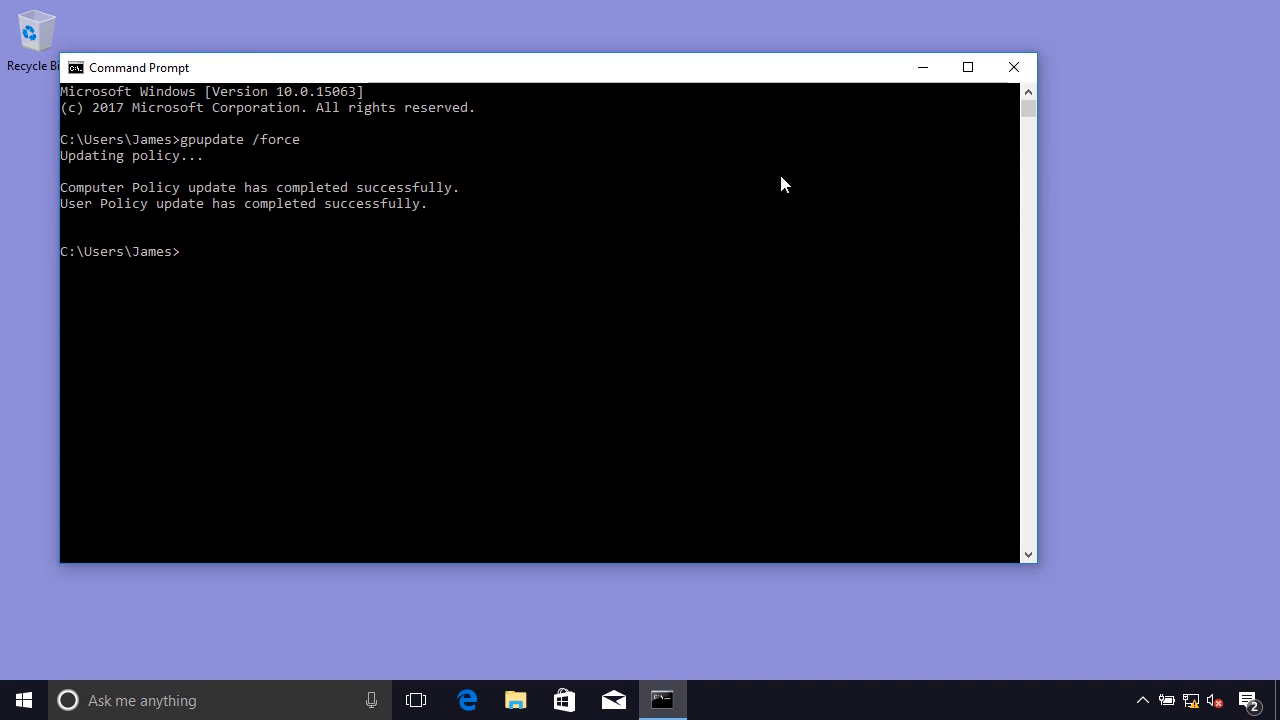
click(1025, 67)
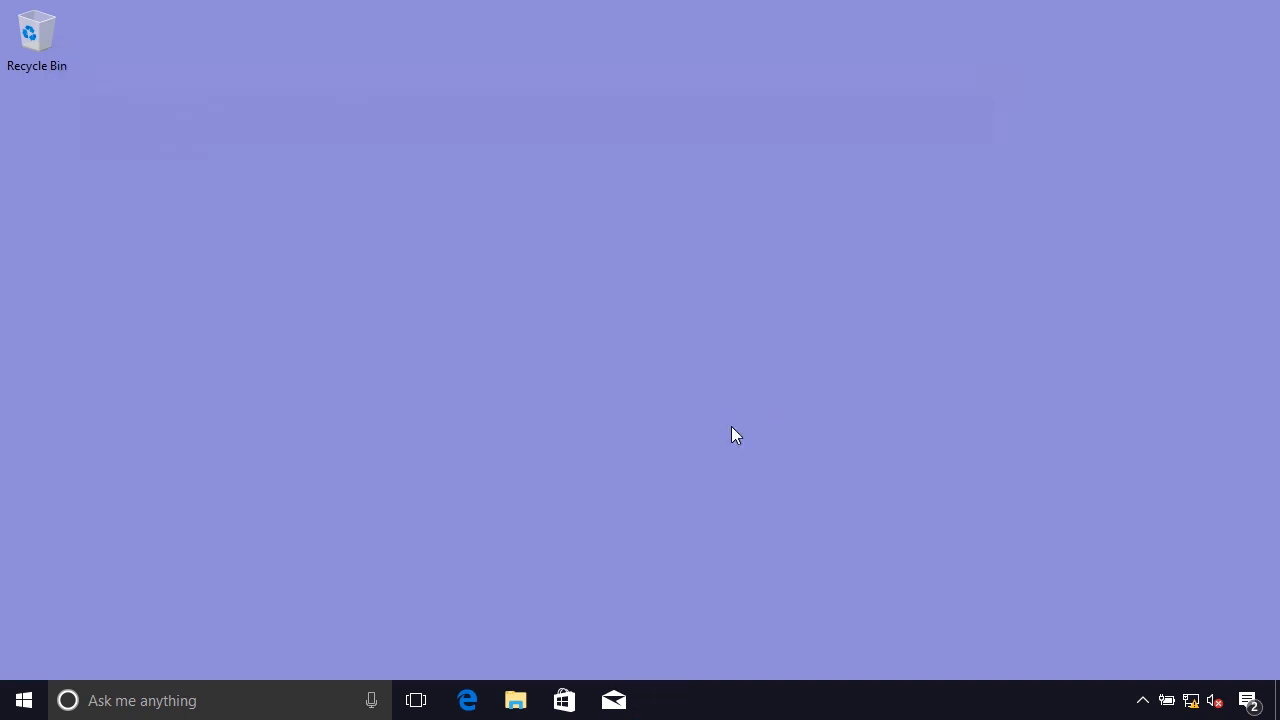
Sign out of the client, sign back in with the account password, and inspect the XML Notepad shortcut on the desktop.
right_click(14, 705)
mouse_move(126, 645)
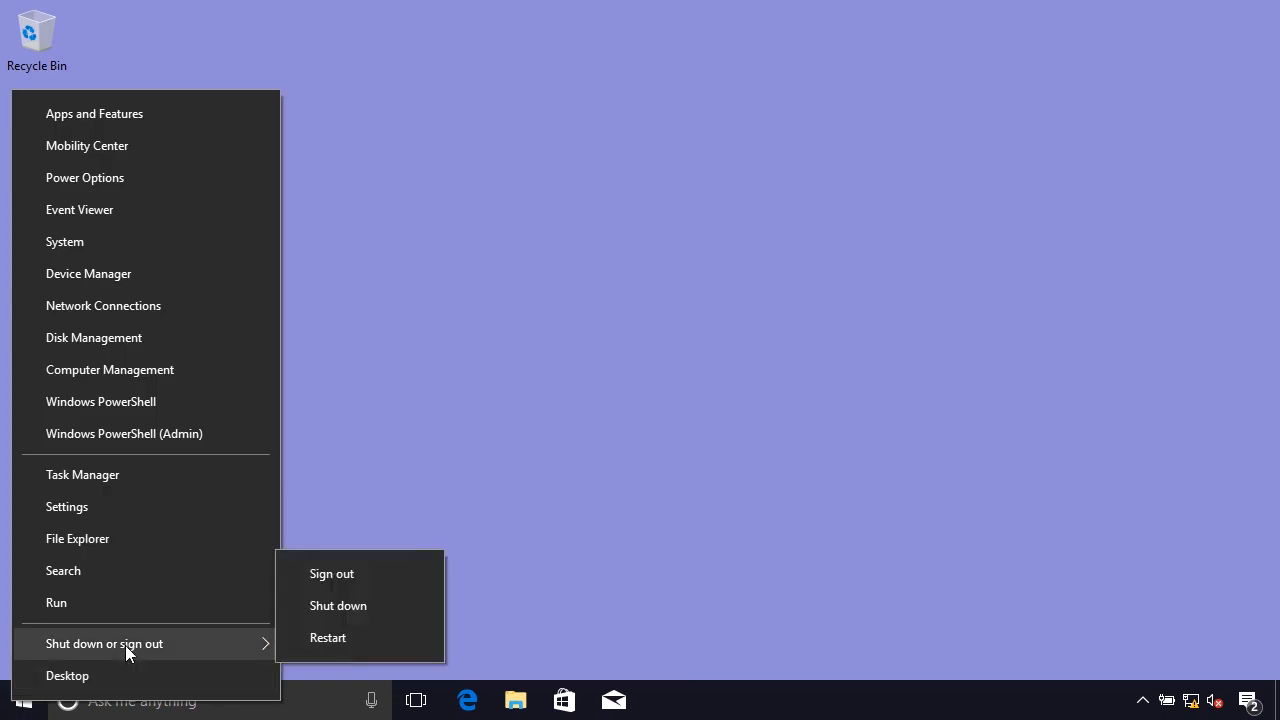
click(358, 582)
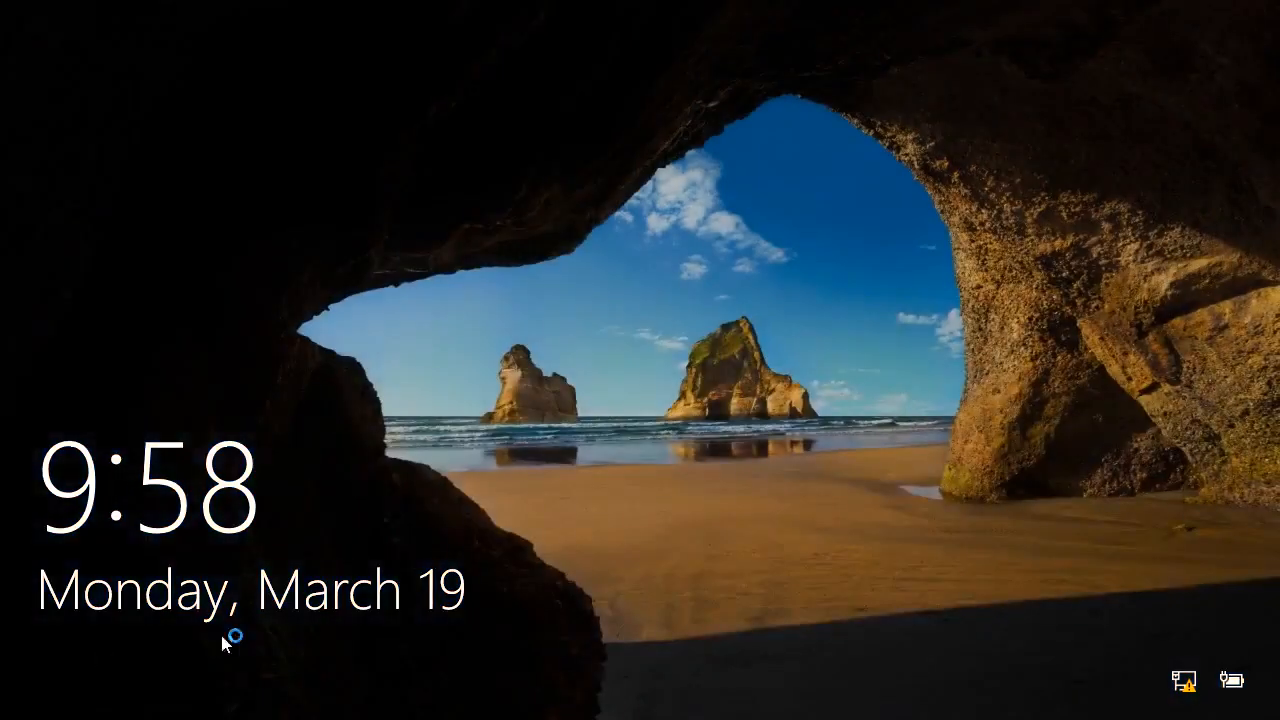
click(277, 628)
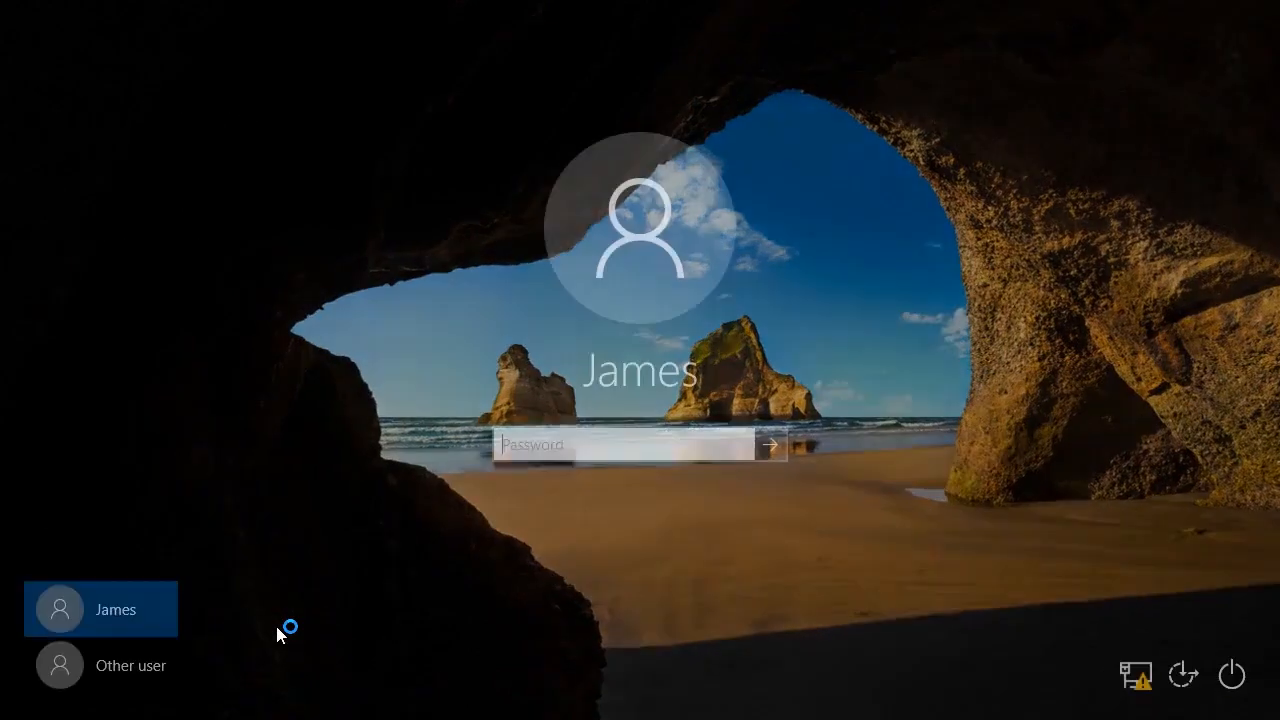
text(••••••••)
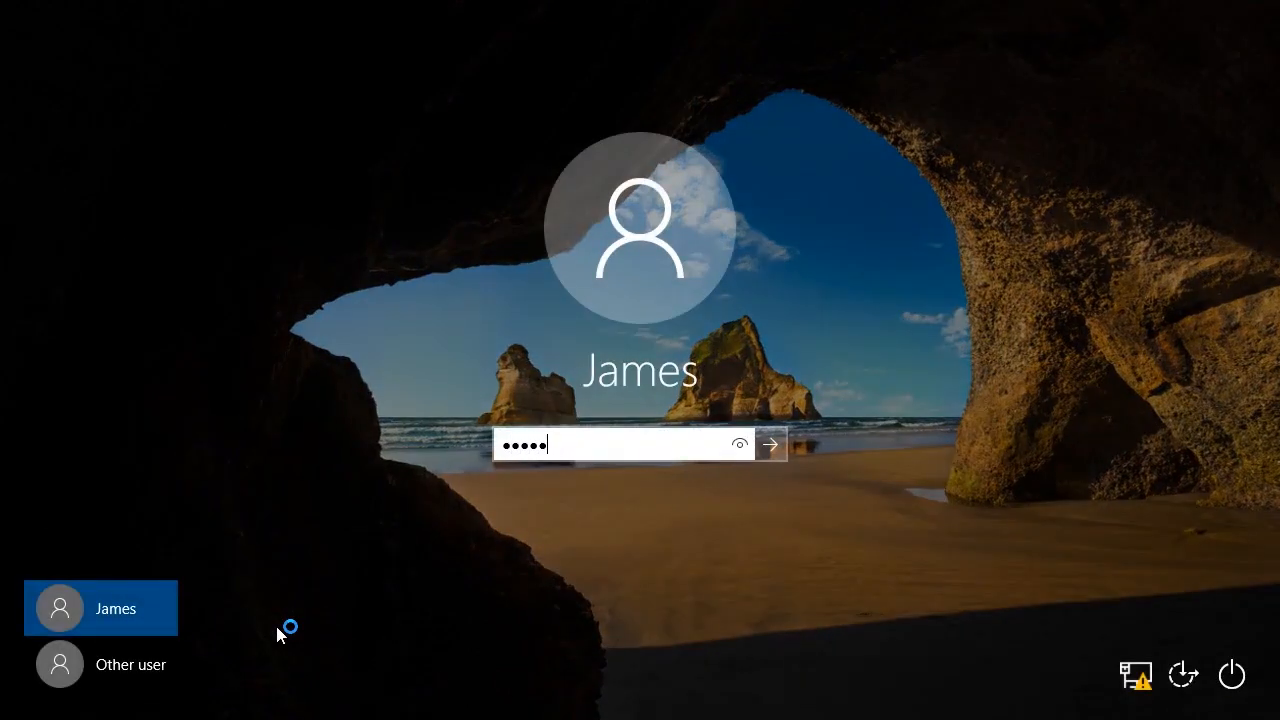
key(Return)
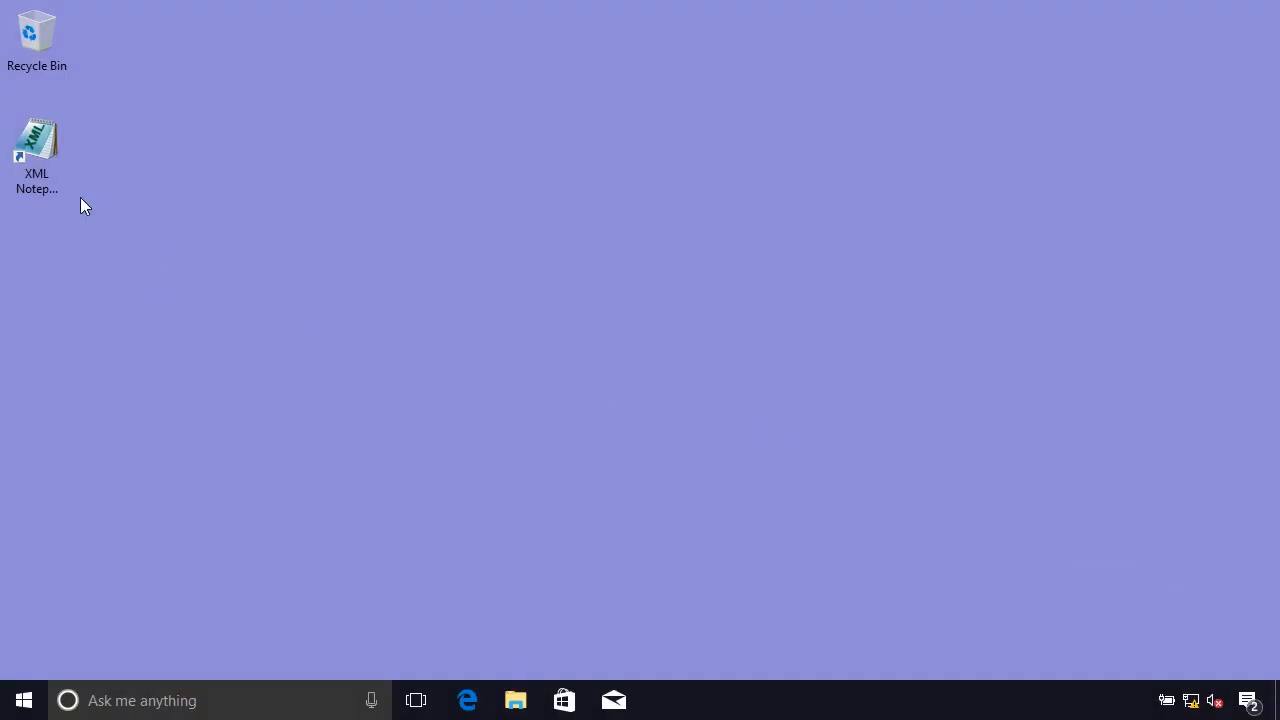
click(50, 184)
click(86, 294)
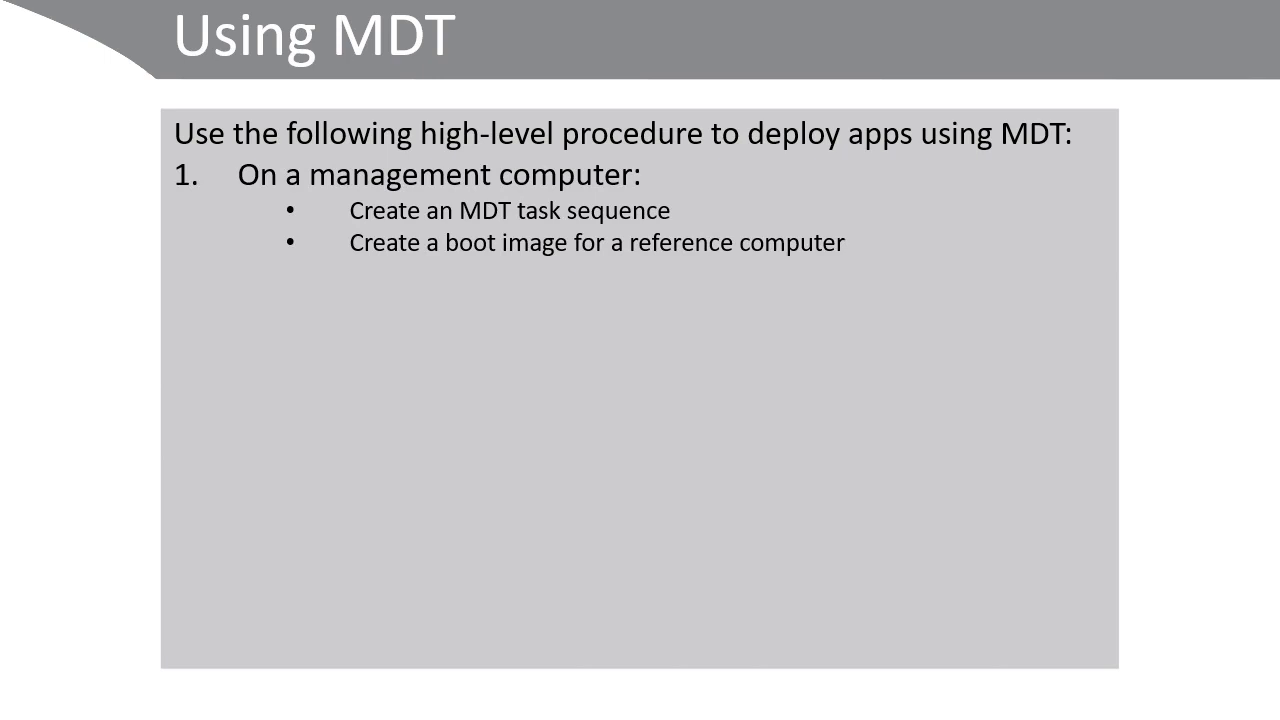
key(Right)
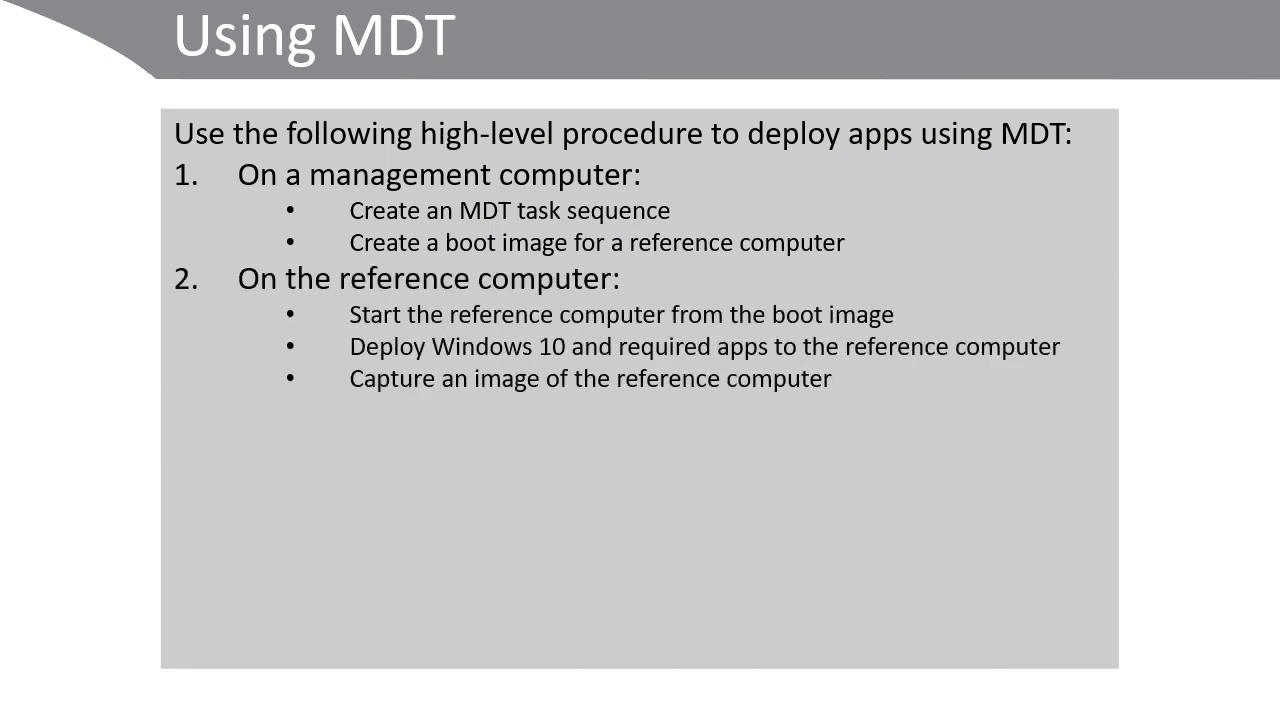